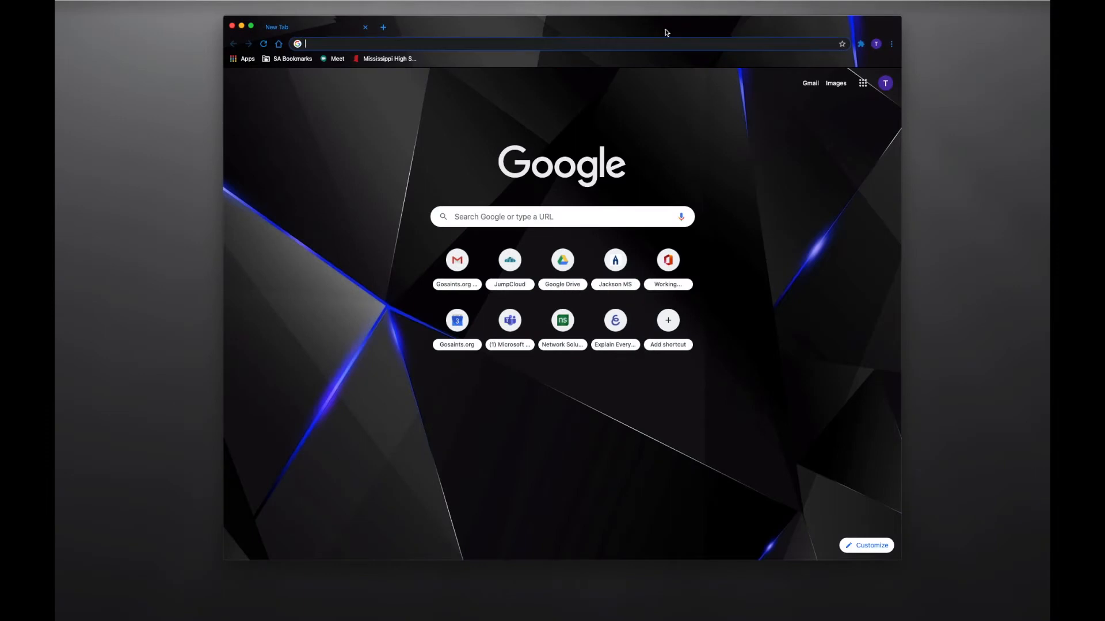
pyautogui.moveTo(665, 29); pyautogui.dragTo(663, 31)
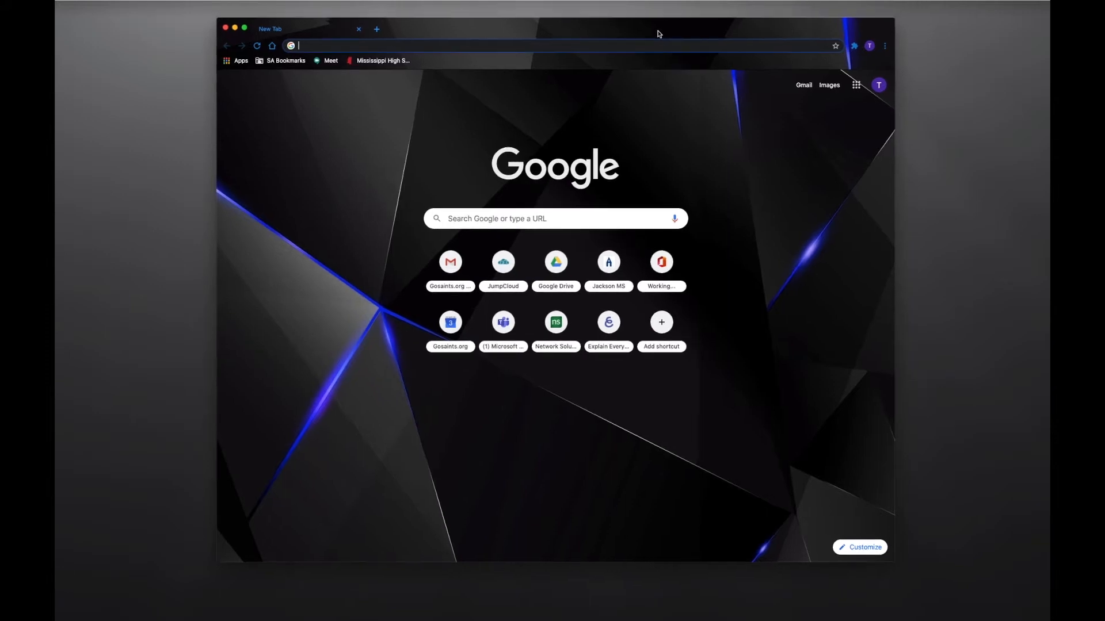
pyautogui.moveTo(661, 33); pyautogui.dragTo(668, 31)
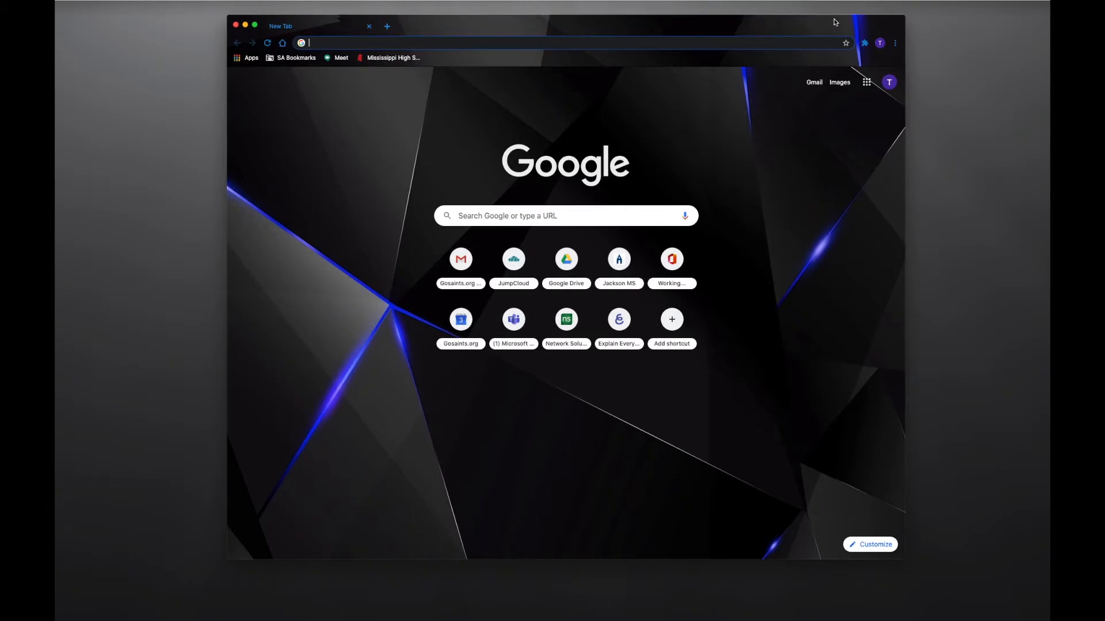
pyautogui.click(879, 44)
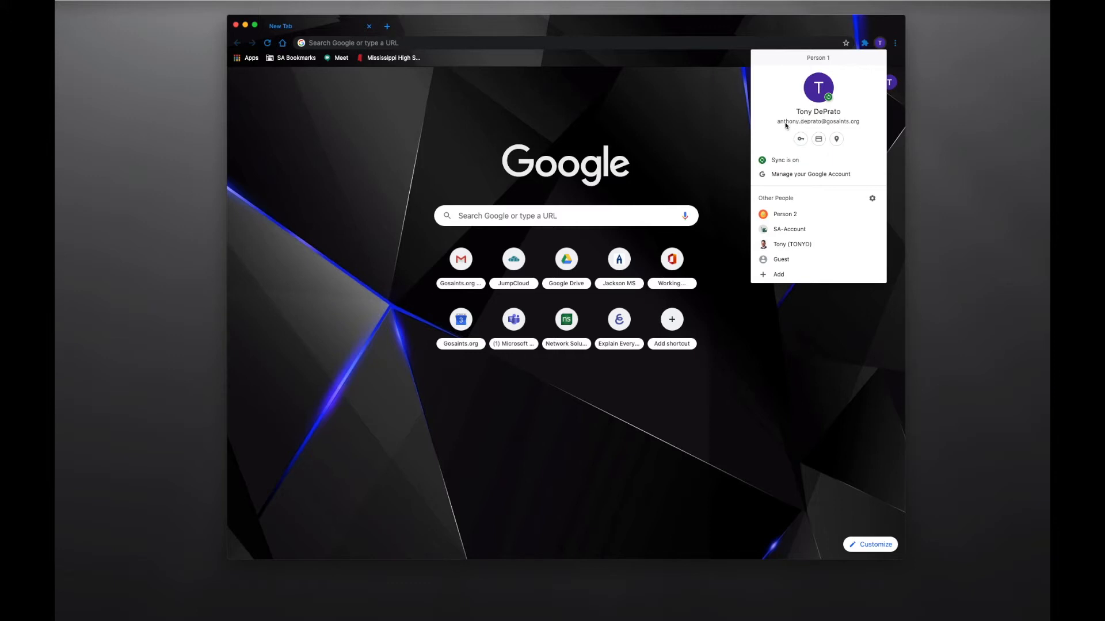
pyautogui.click(882, 43)
pyautogui.click(882, 44)
pyautogui.click(723, 113)
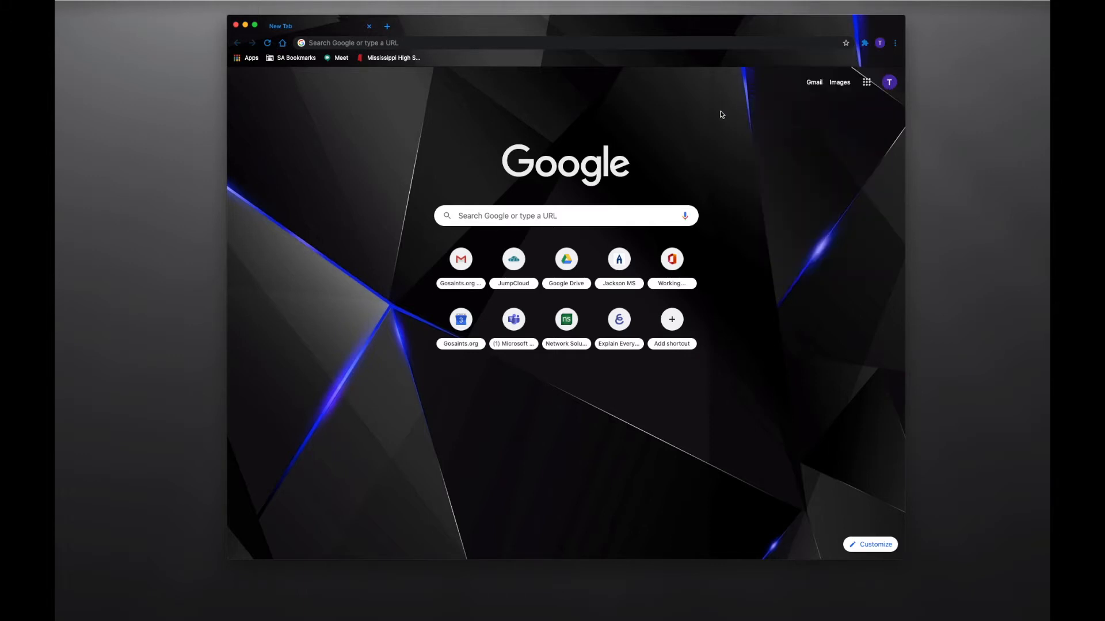
# - Add a new browser person named SA-Work-Account with the green dragon avatar
pyautogui.click(880, 44)
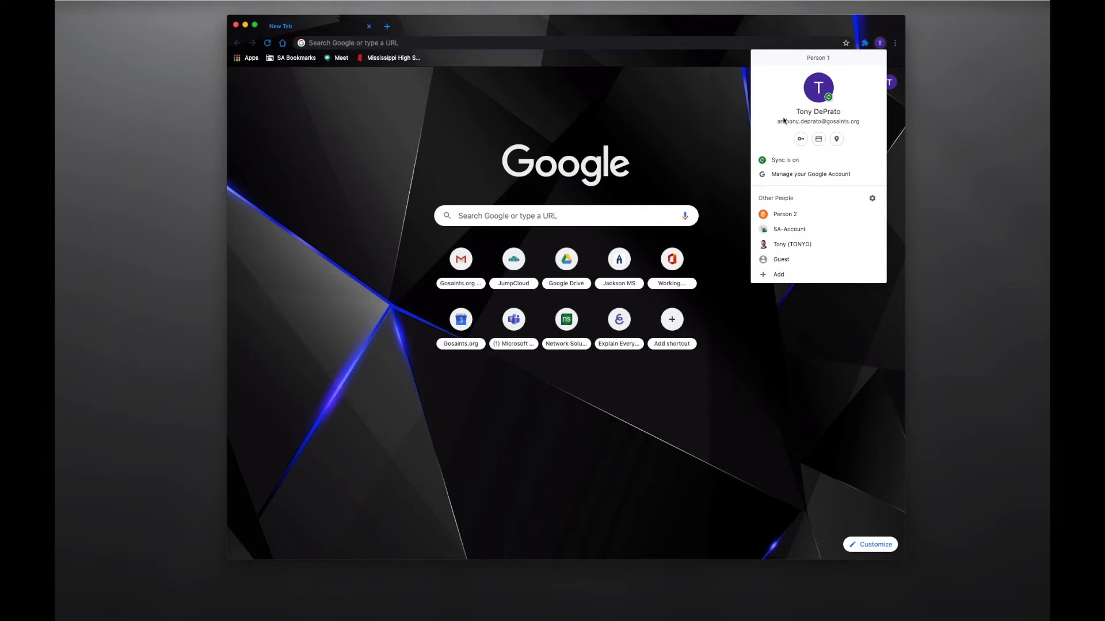
pyautogui.click(778, 275)
pyautogui.moveTo(590, 199); pyautogui.dragTo(730, 119)
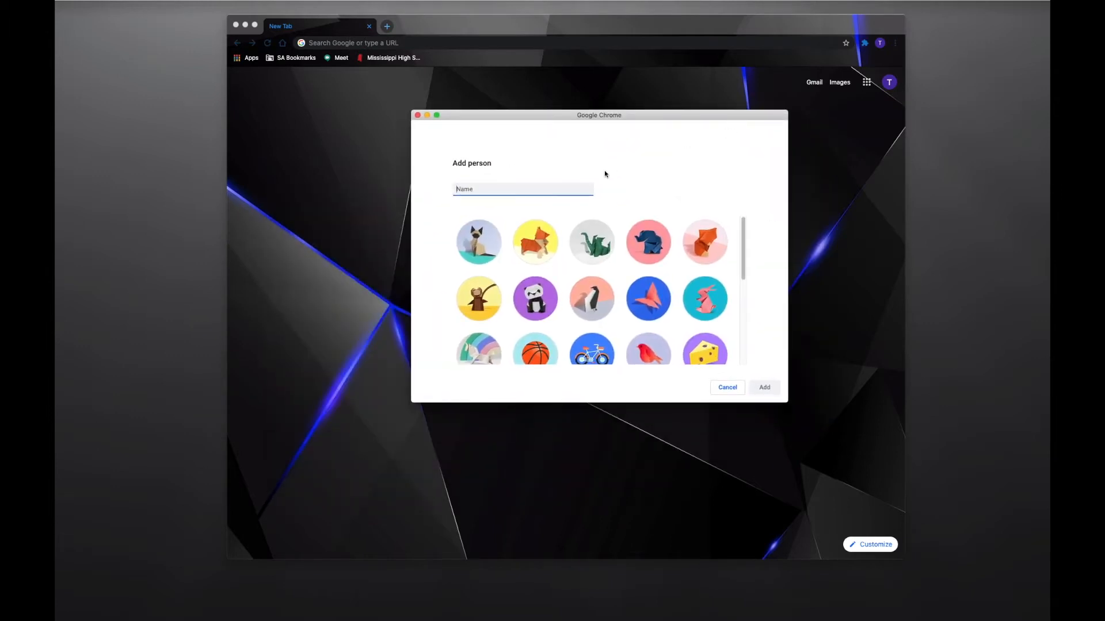
pyautogui.write('SA-Work-Account')
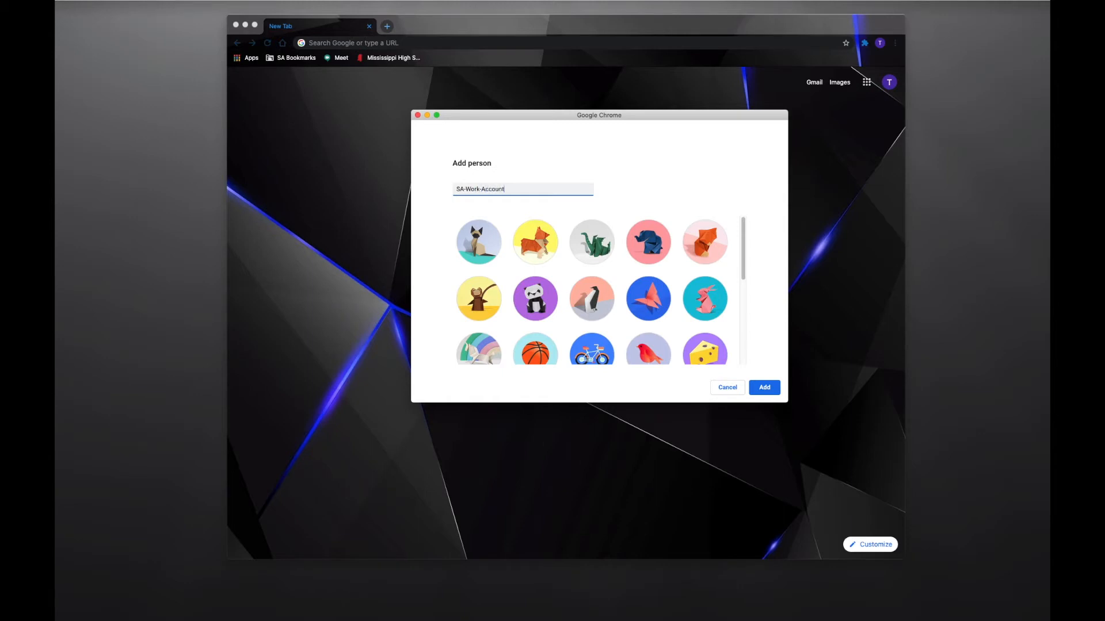
pyautogui.click(601, 243)
pyautogui.scroll(-1, 663, 305)
pyautogui.scroll(-3, 663, 306)
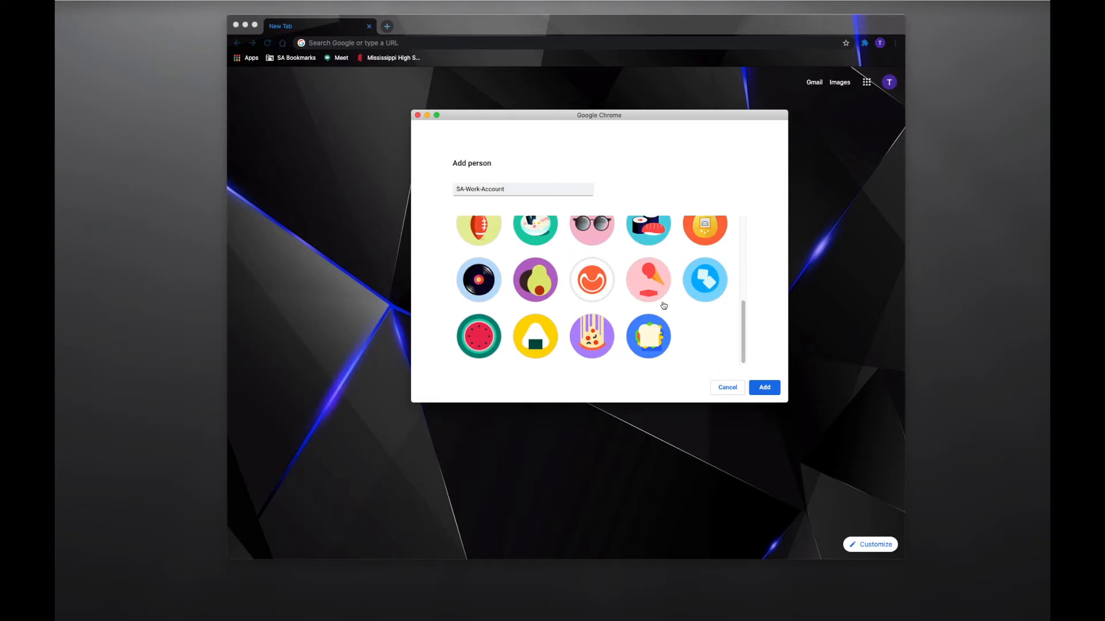
pyautogui.click(763, 387)
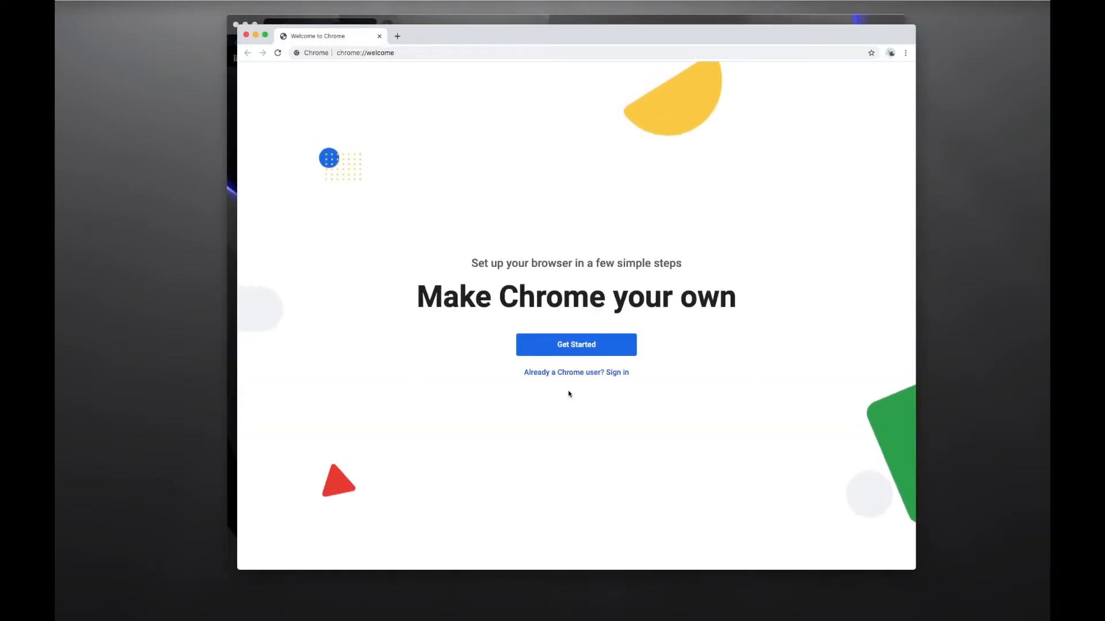
# - Sign in to the new Chrome profile as an existing user with the work account's e-mail and password
pyautogui.click(561, 375)
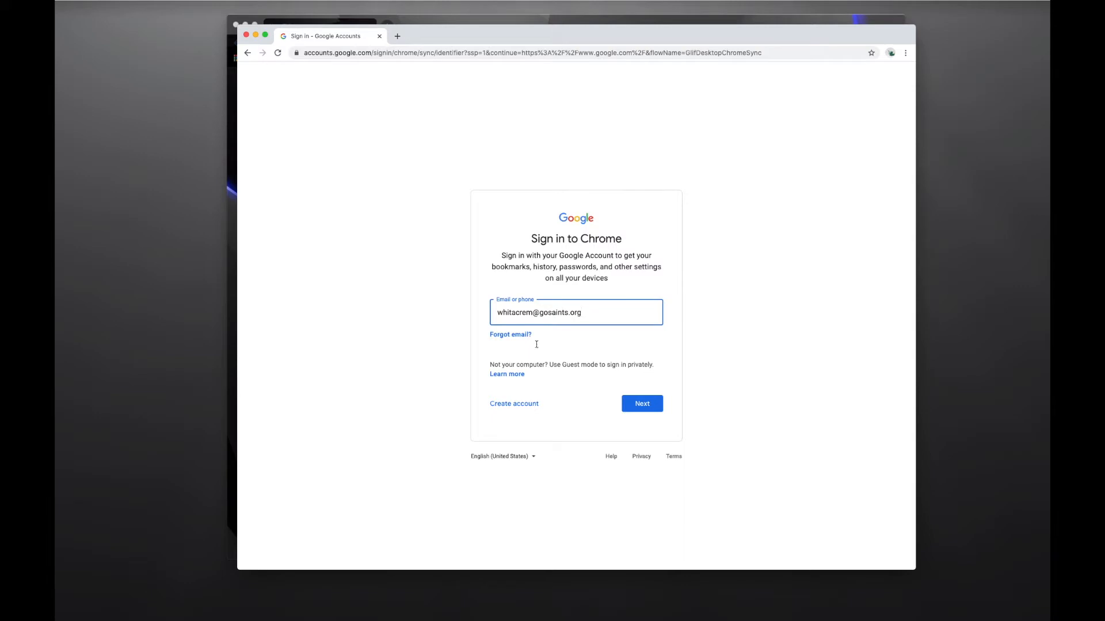
pyautogui.click(643, 403)
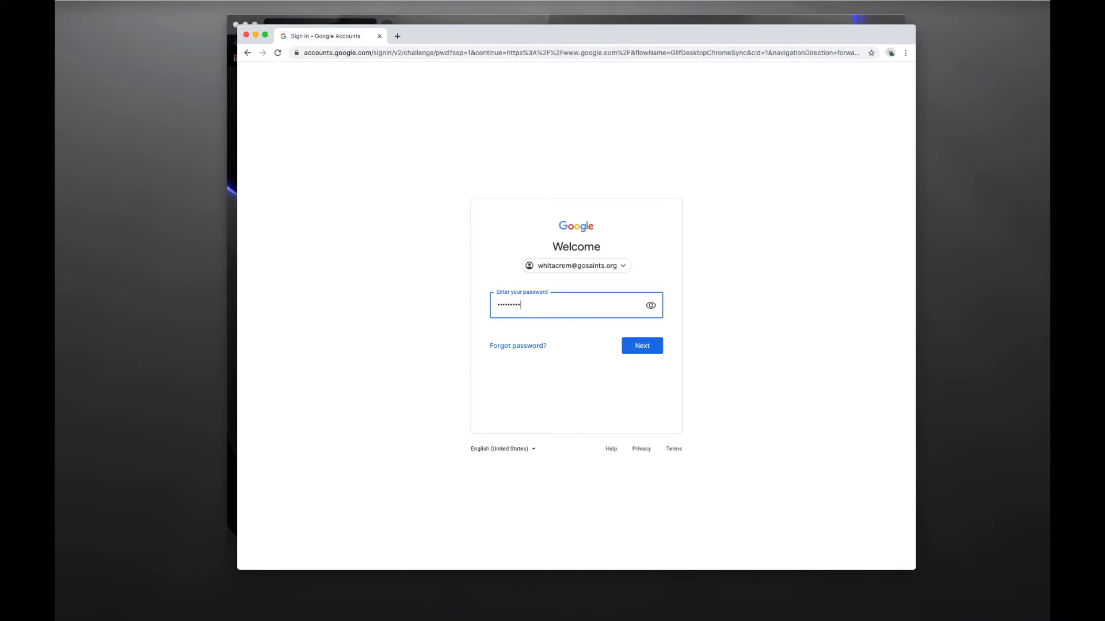
pyautogui.press('Return')
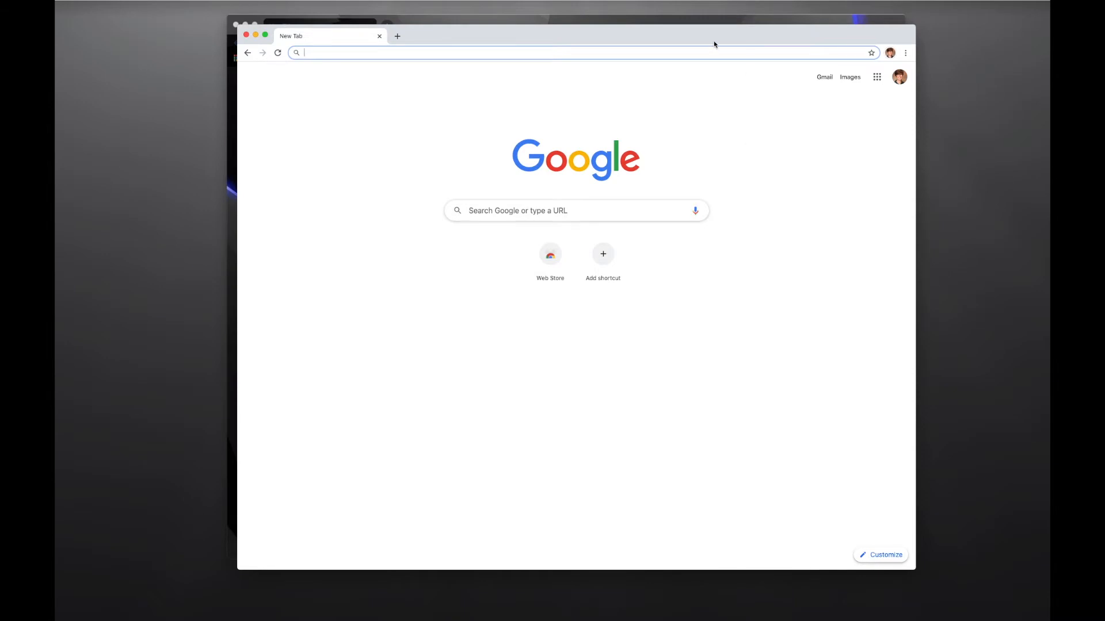
# - Link the Chrome data to the managed gosaints.org account and turn on sync
pyautogui.moveTo(713, 41); pyautogui.dragTo(705, 34)
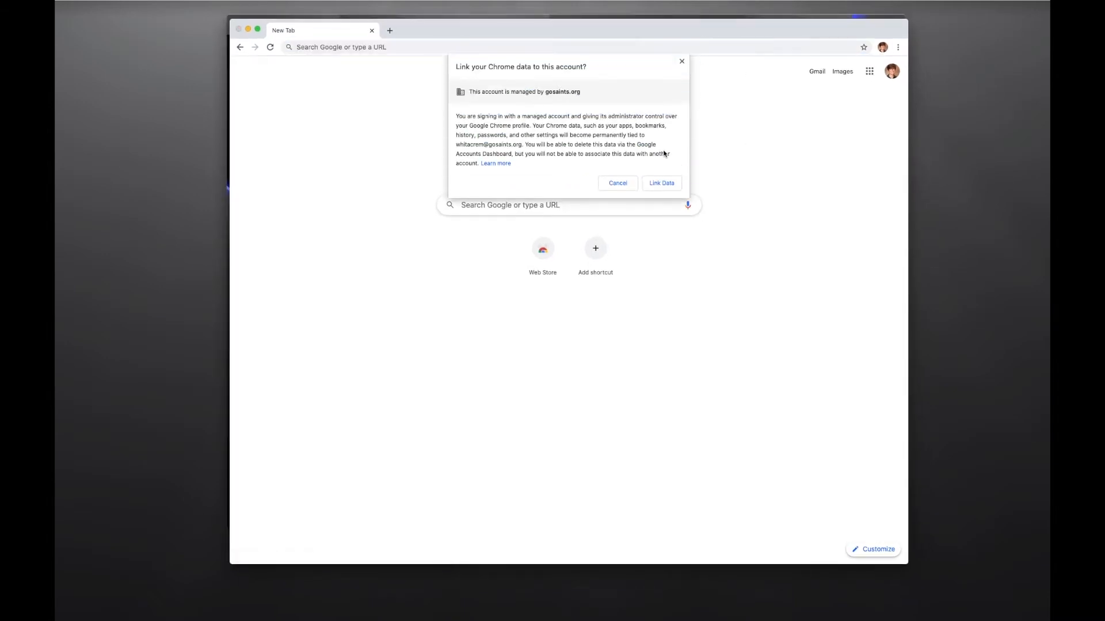
pyautogui.click(659, 184)
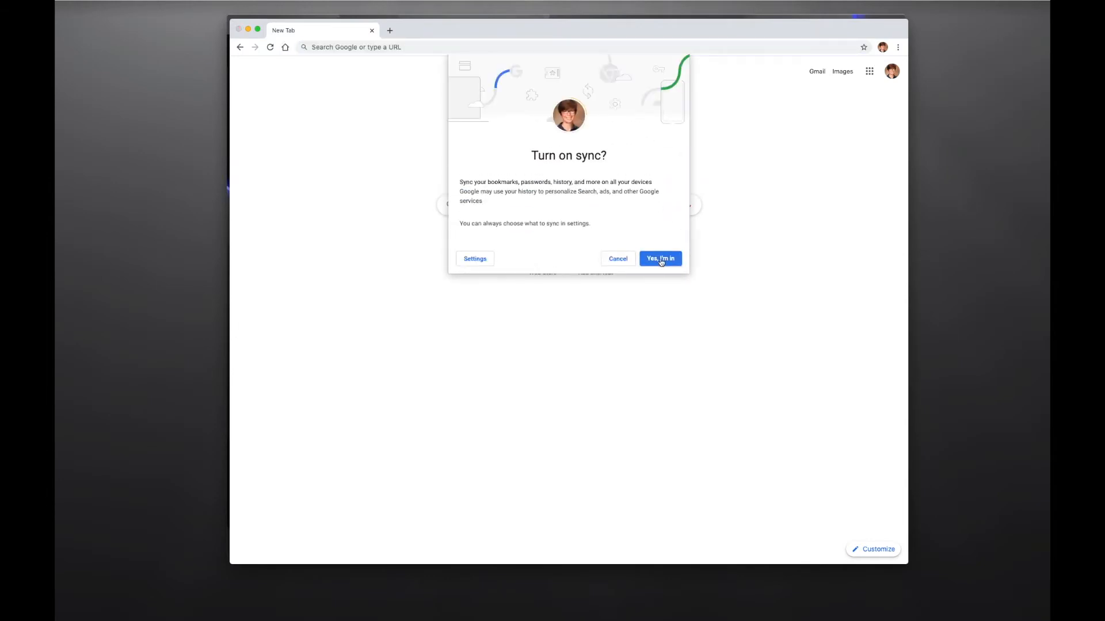
pyautogui.click(660, 259)
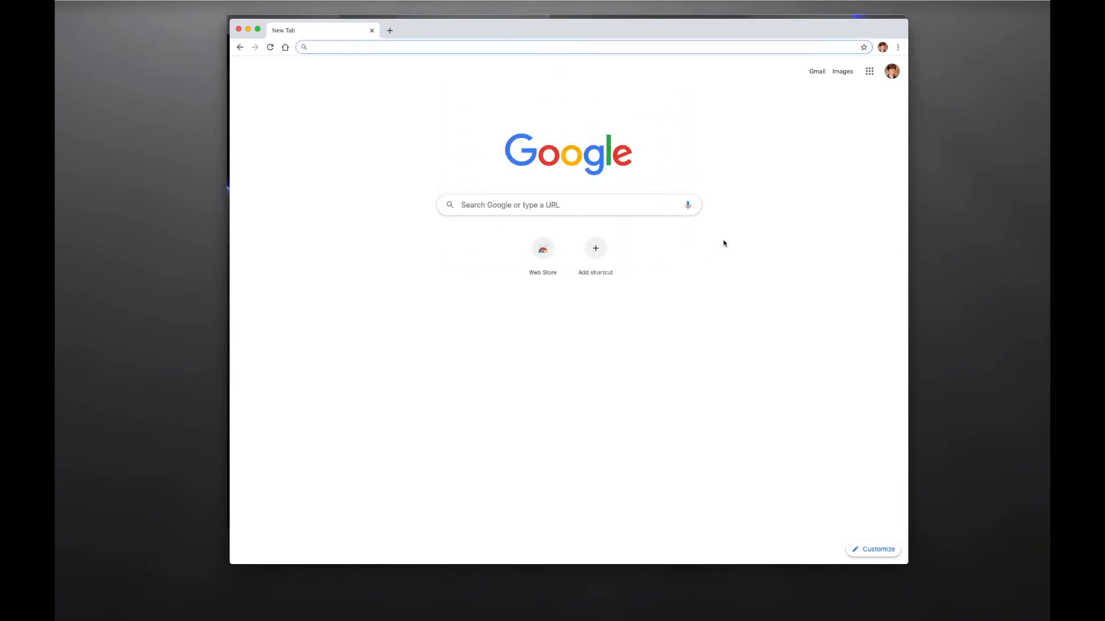
# - Open the work account's Gmail inbox plus a new tab, and move the window aside to uncover the original profile's window
pyautogui.click(817, 73)
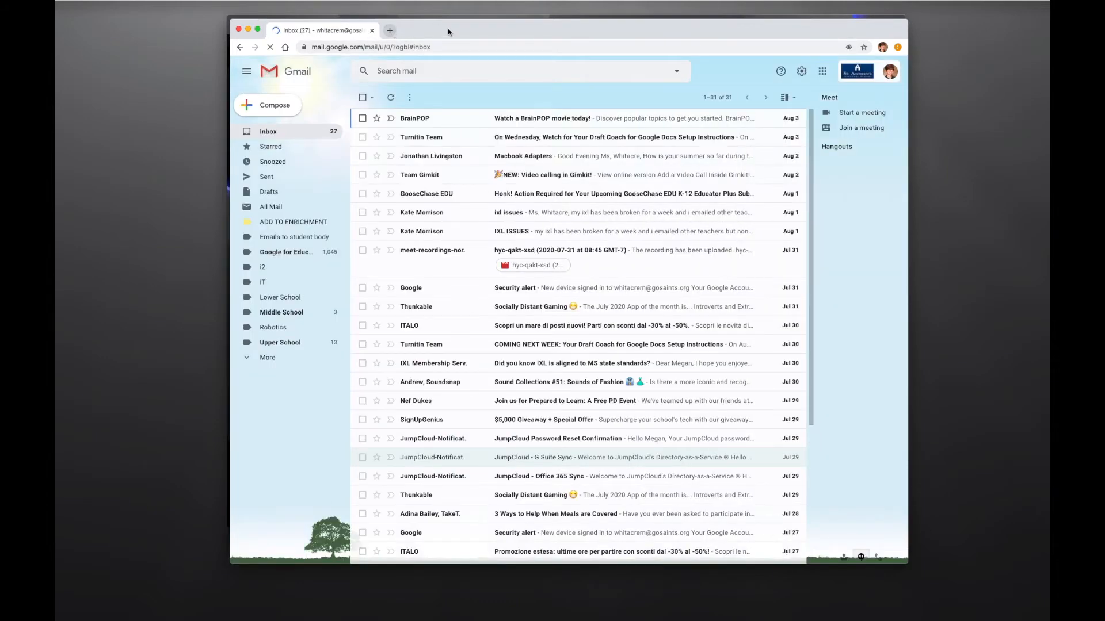
pyautogui.click(388, 31)
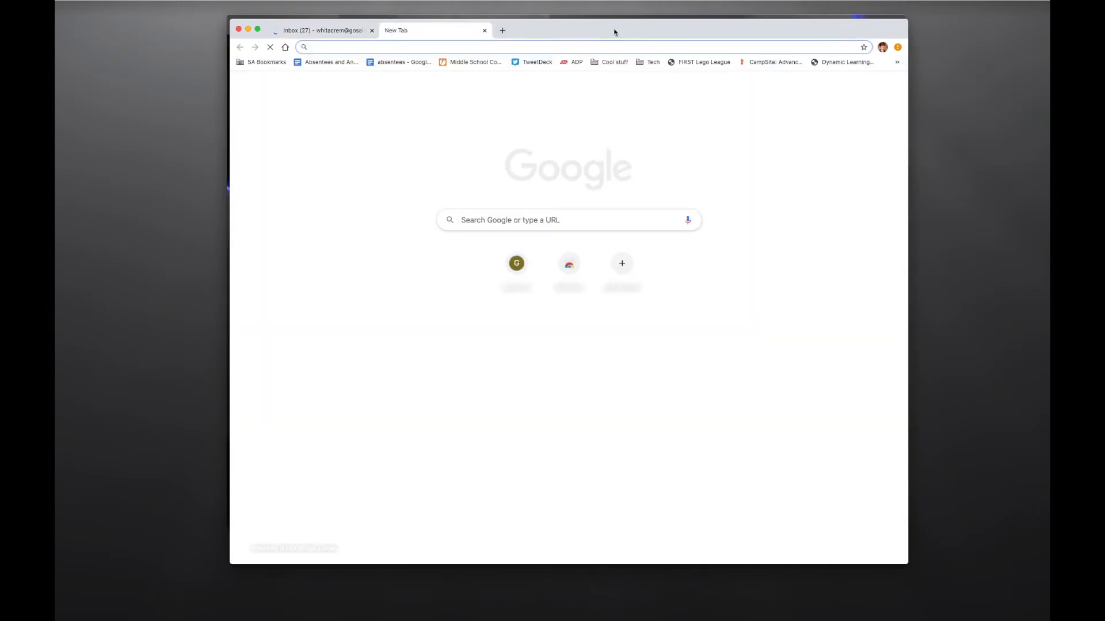
pyautogui.moveTo(625, 30); pyautogui.dragTo(761, 29)
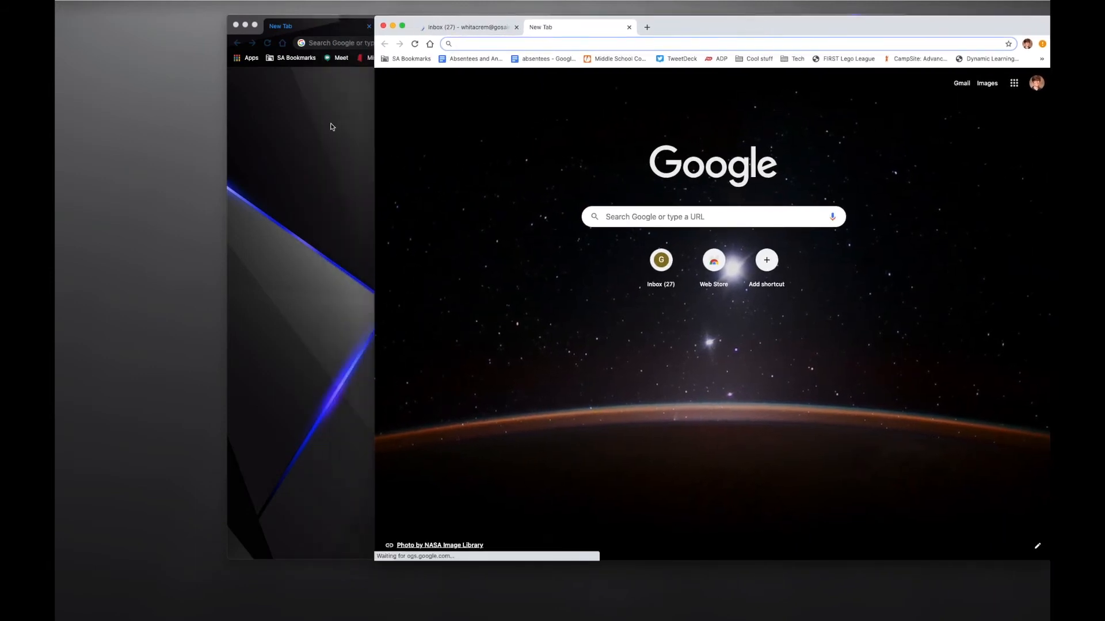
# - From the original profile's window, open a browser window for the existing TONYD profile
pyautogui.click(333, 125)
pyautogui.moveTo(707, 27); pyautogui.dragTo(636, 26)
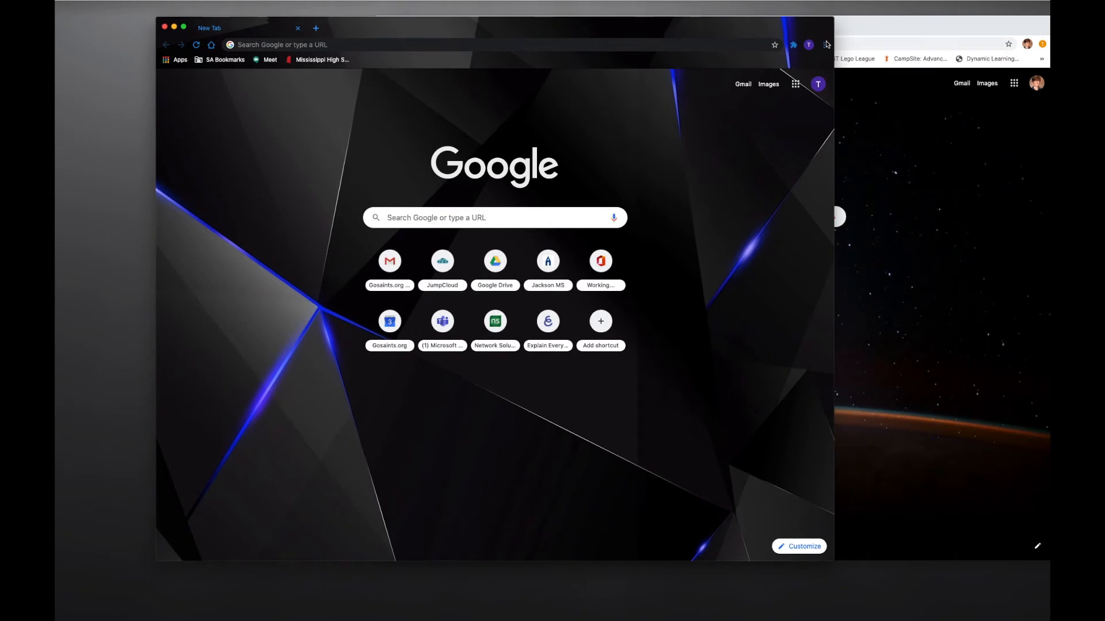
pyautogui.click(808, 44)
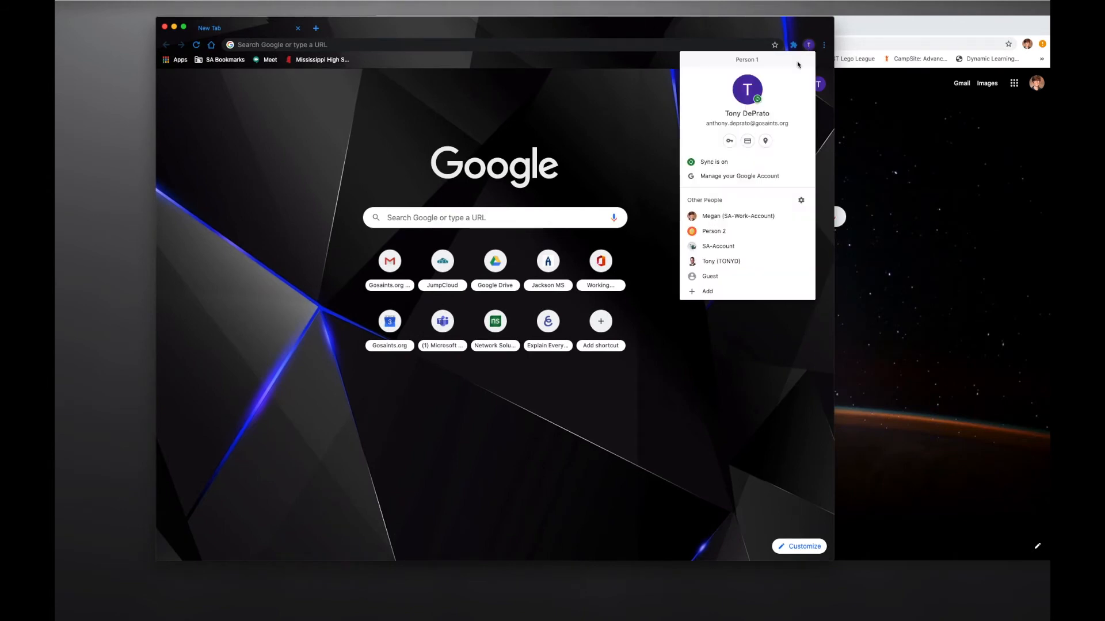
pyautogui.click(720, 263)
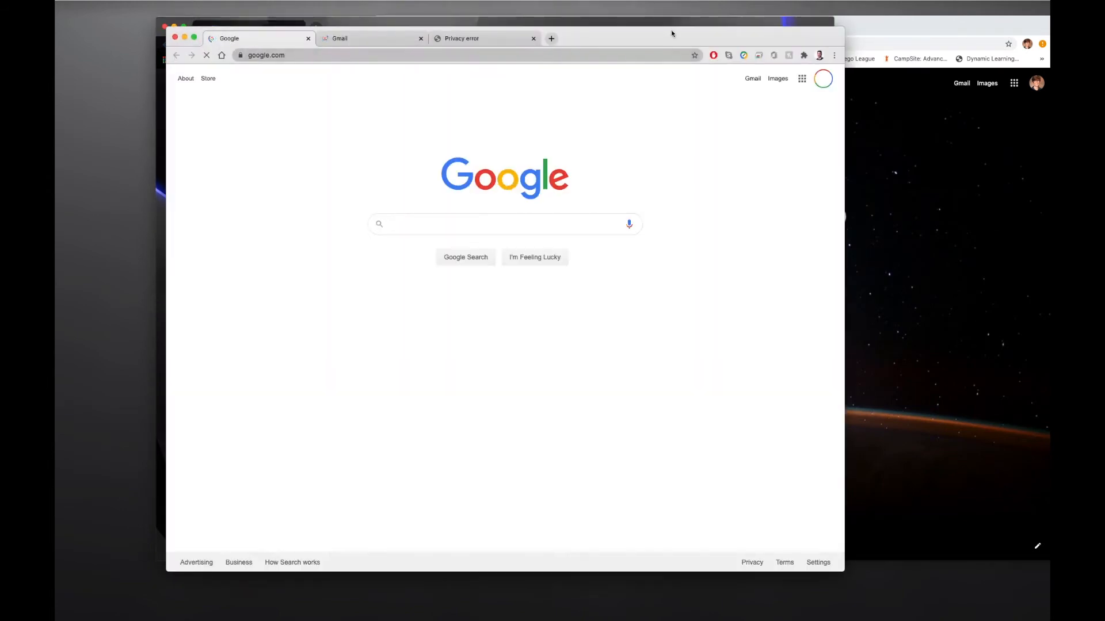
# - Minimize the original profile's window and arrange the TONYD and work profile windows side by side
pyautogui.click(668, 19)
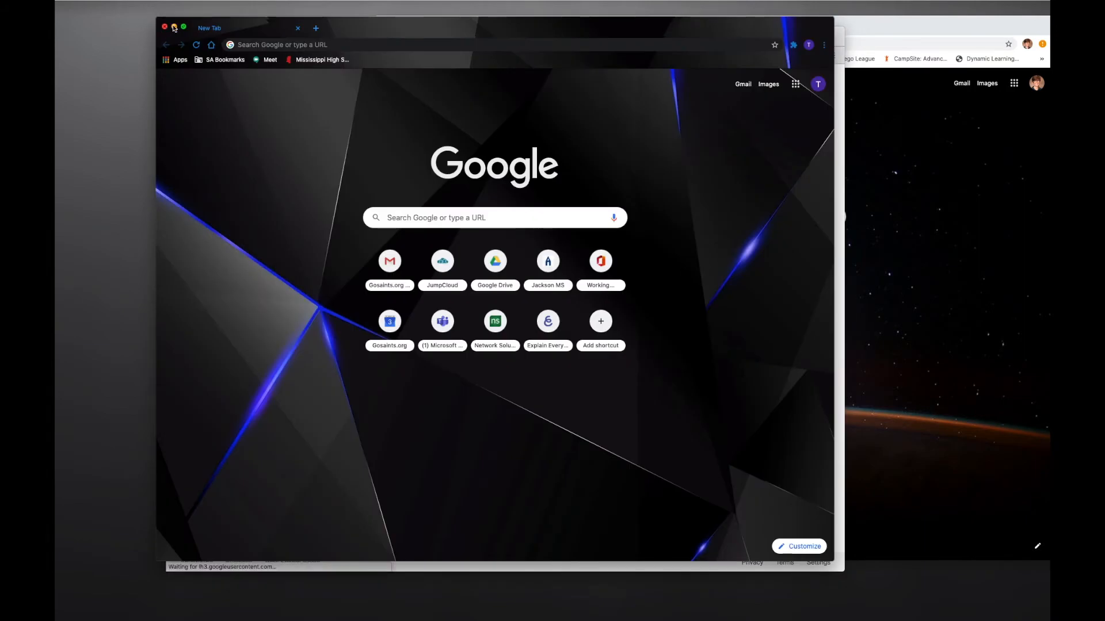
pyautogui.click(174, 27)
pyautogui.moveTo(577, 33); pyautogui.dragTo(484, 23)
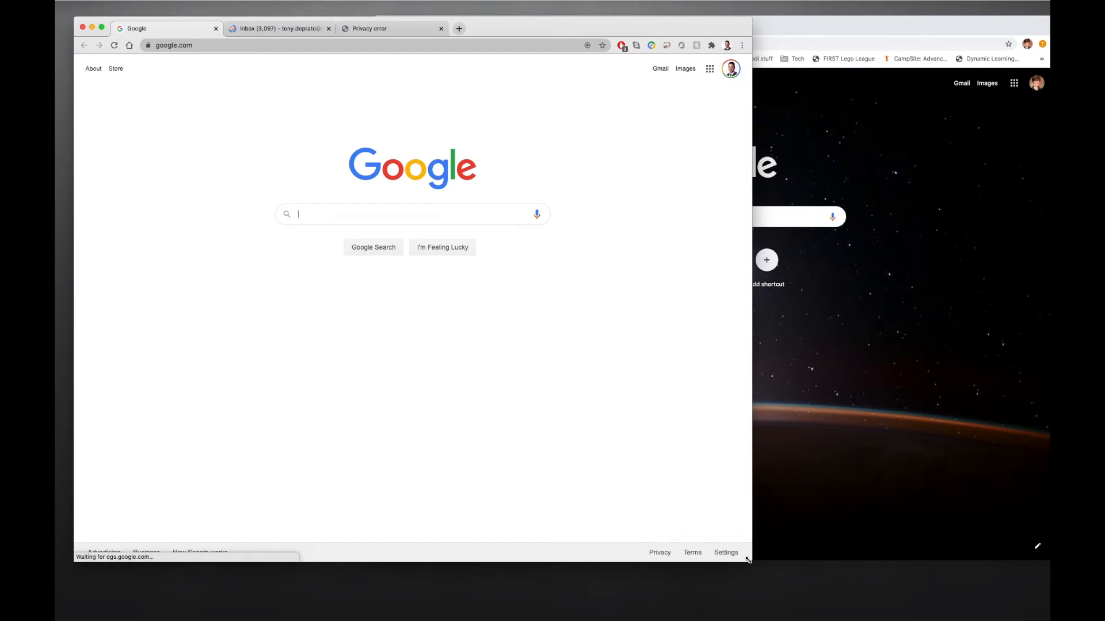
pyautogui.moveTo(752, 561); pyautogui.dragTo(563, 560)
pyautogui.click(575, 449)
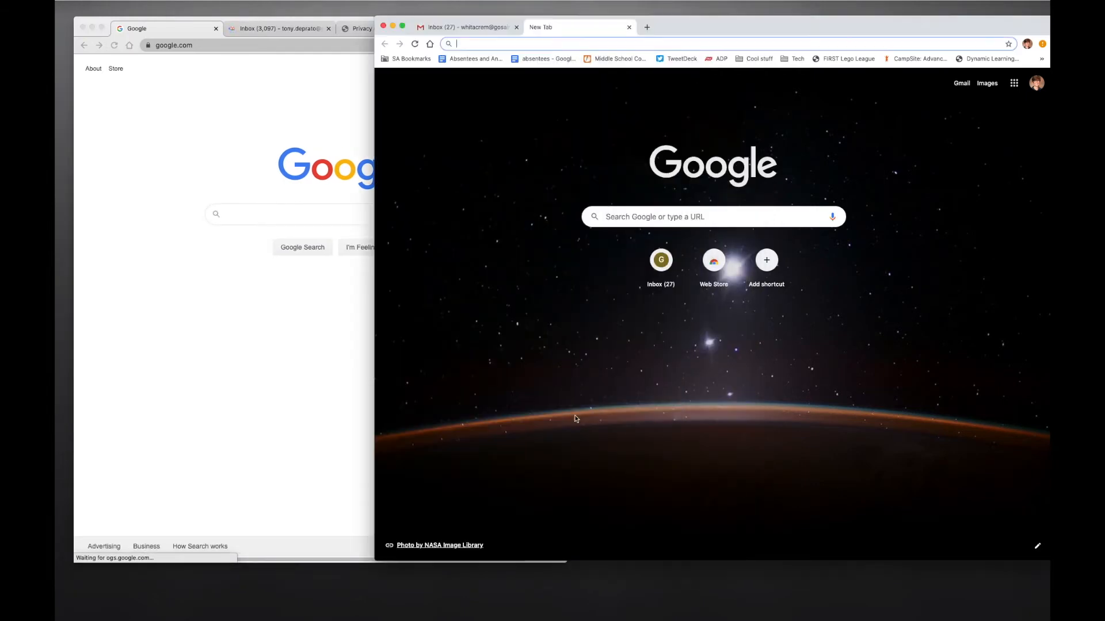
pyautogui.moveTo(377, 559); pyautogui.dragTo(574, 566)
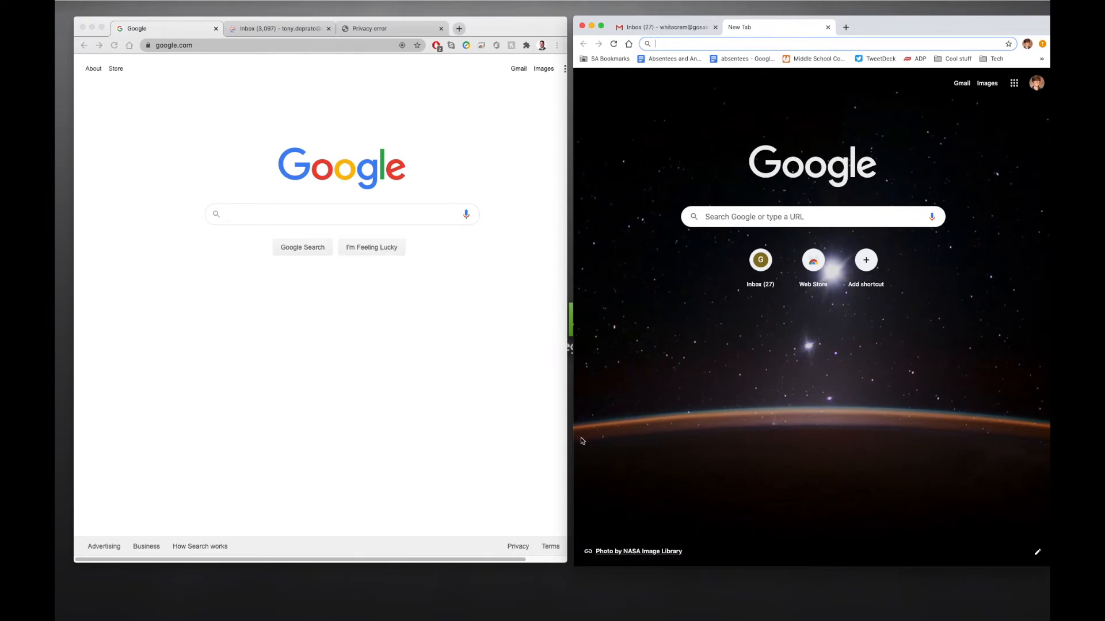
pyautogui.click(624, 350)
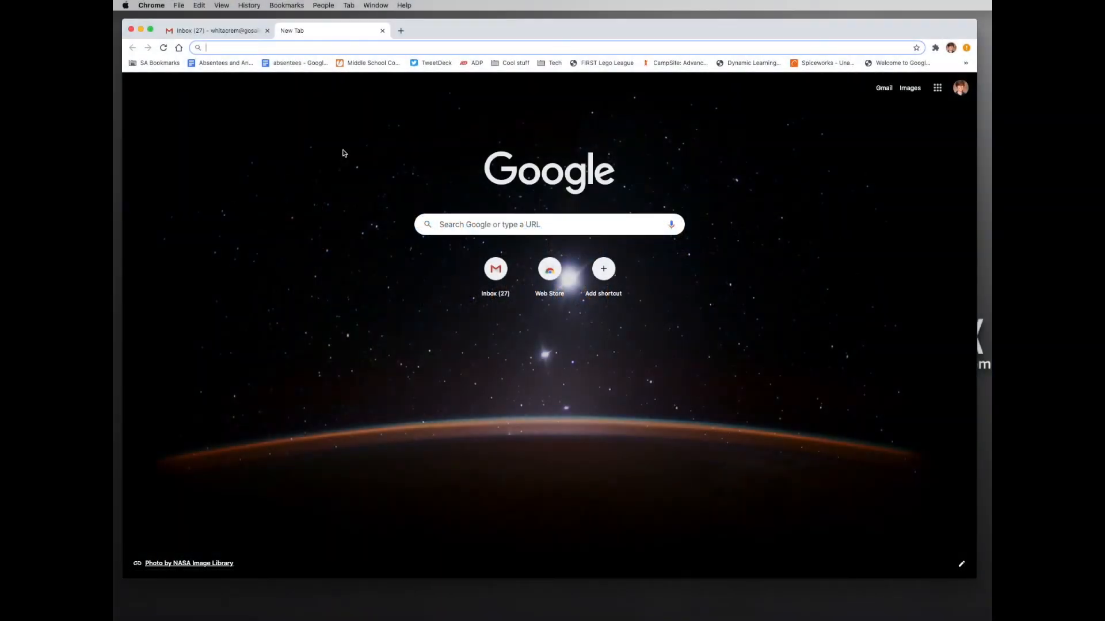
# - Find the startup options in Chrome's settings by searching "start" and choose to open a specific page or set of pages
pyautogui.click(151, 5)
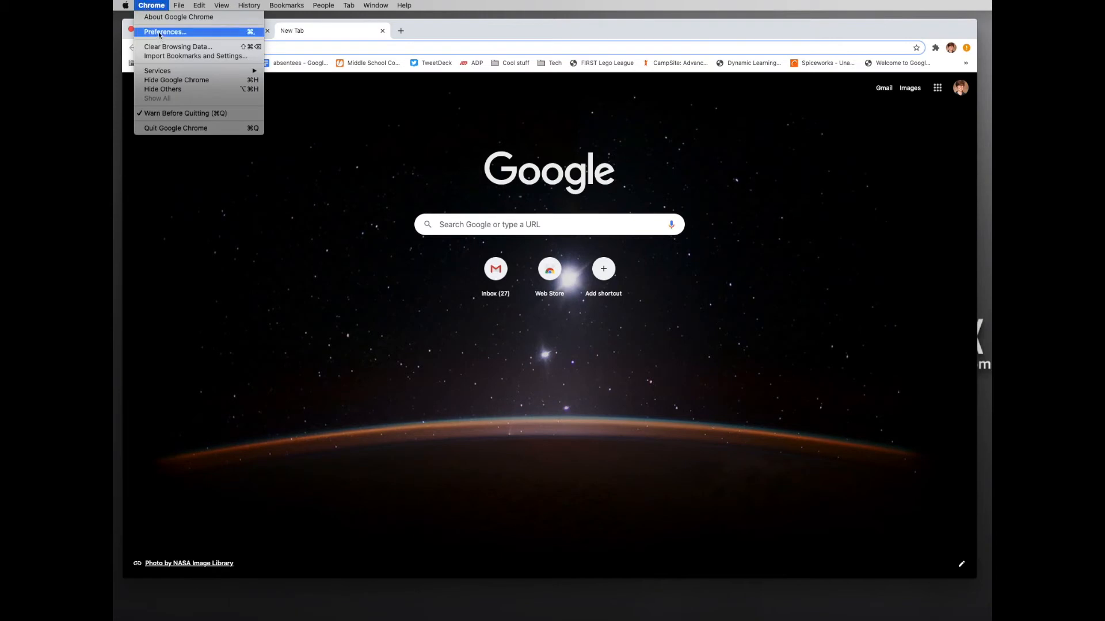
pyautogui.click(159, 33)
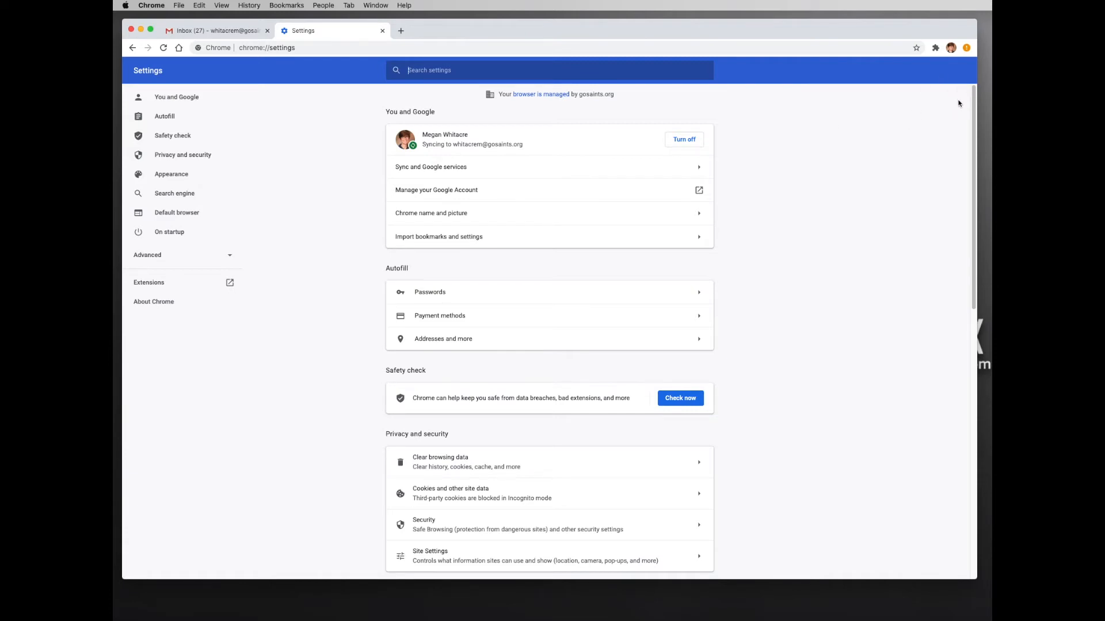
pyautogui.click(420, 72)
pyautogui.write('start')
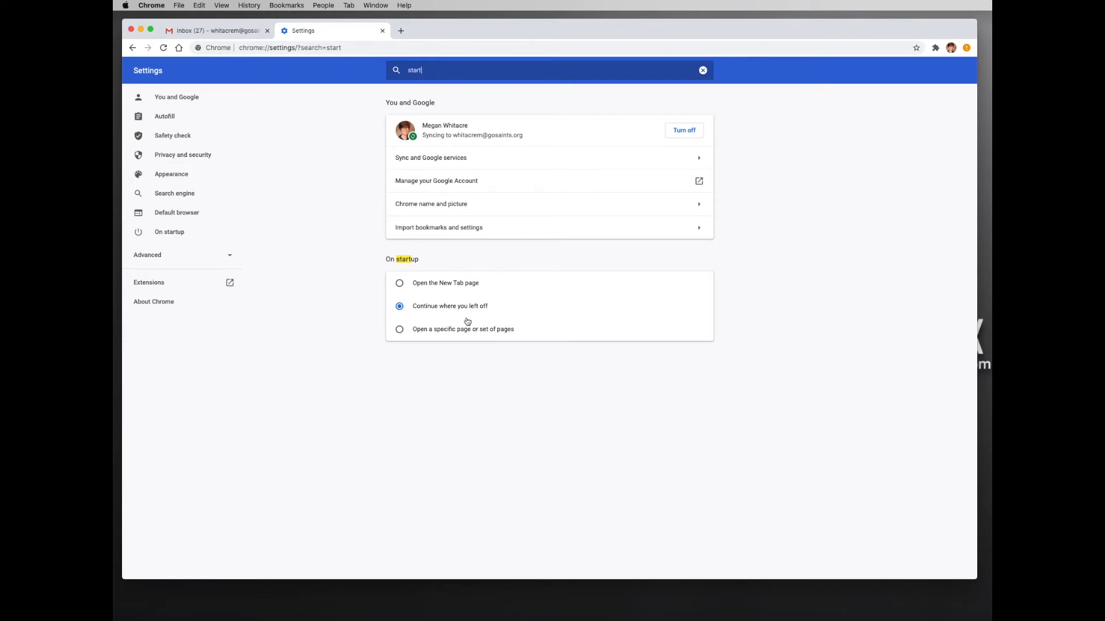
pyautogui.click(464, 331)
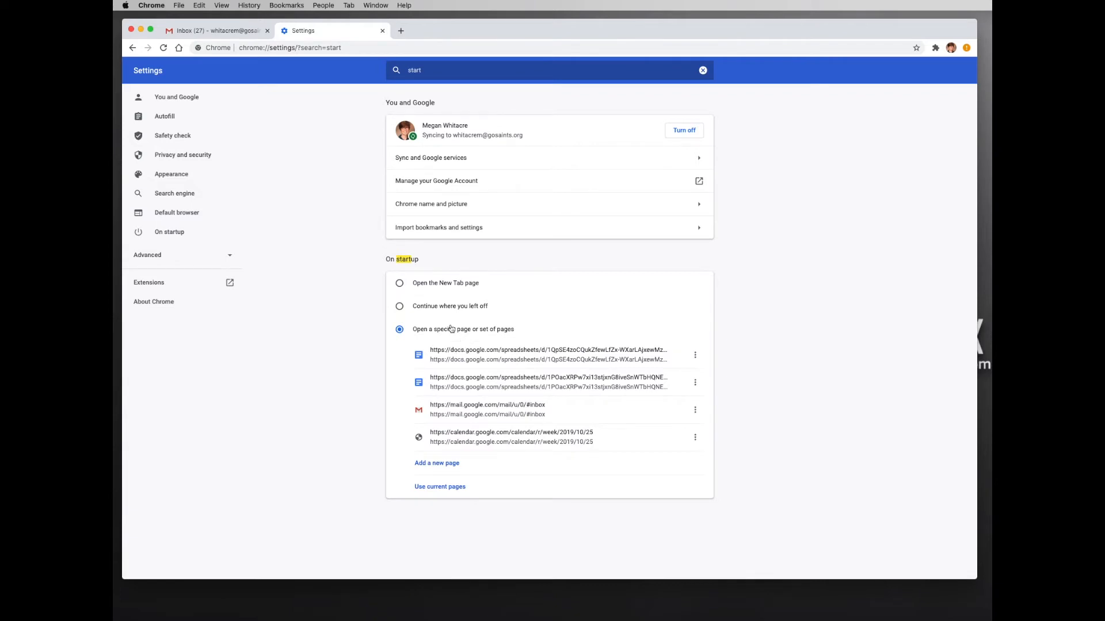
pyautogui.click(441, 464)
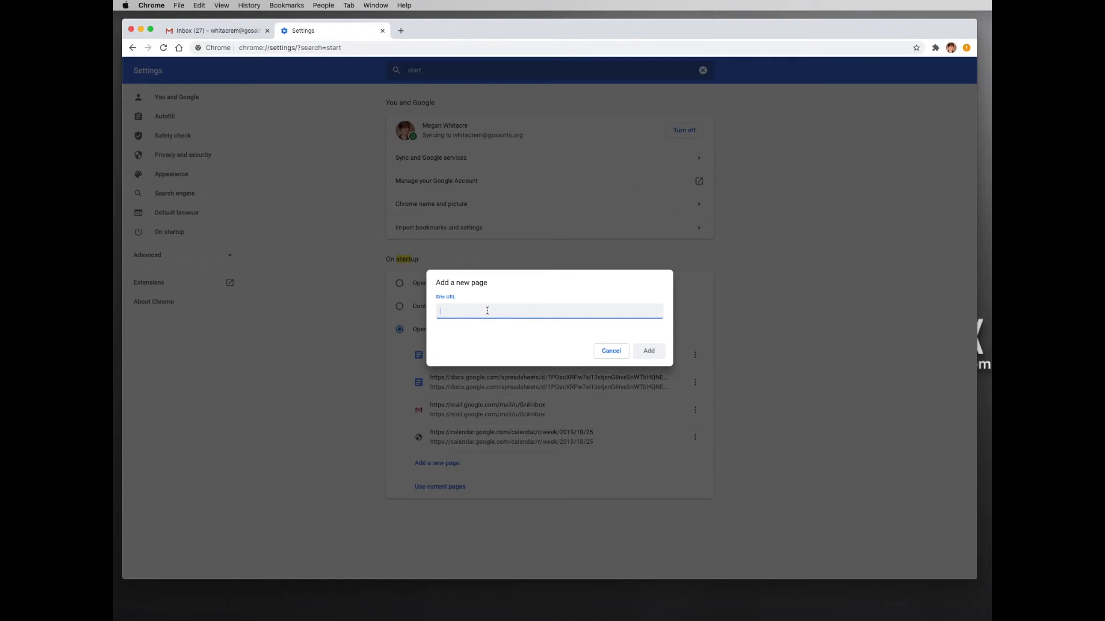
pyautogui.write('httts://www.gosaints.org')
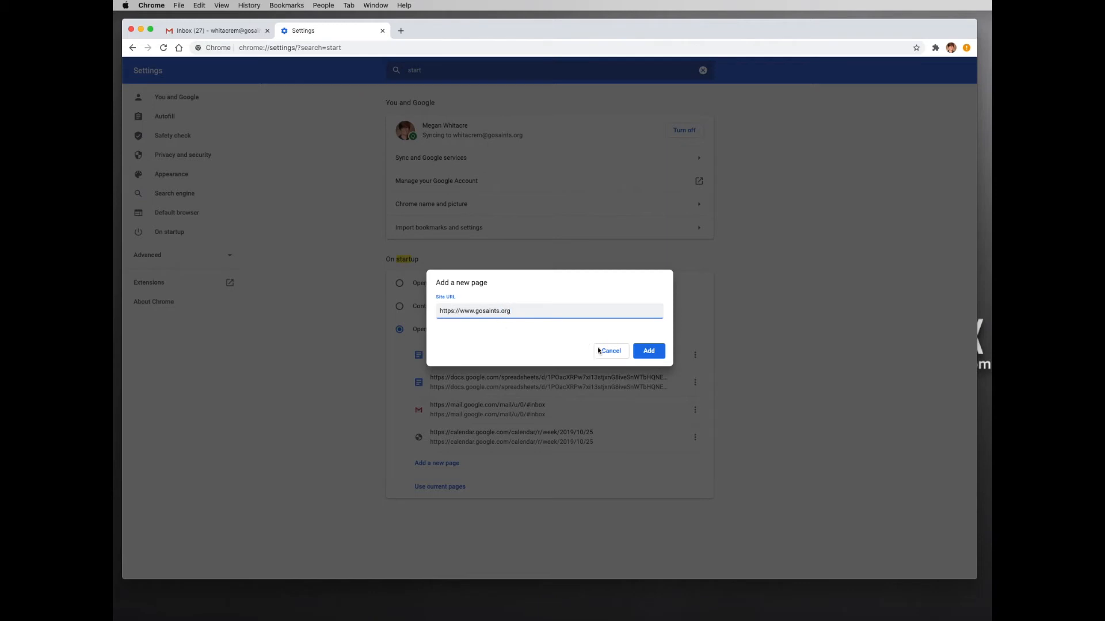
pyautogui.click(649, 352)
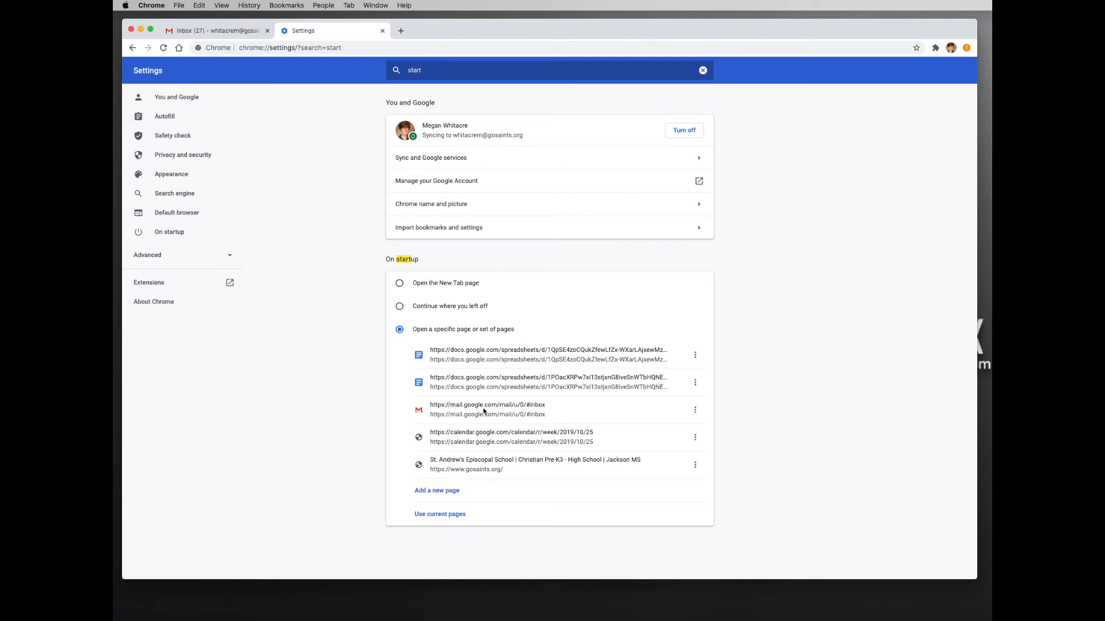
# - Remove both Google Sheets addresses from the list of pages that open on startup
pyautogui.click(695, 383)
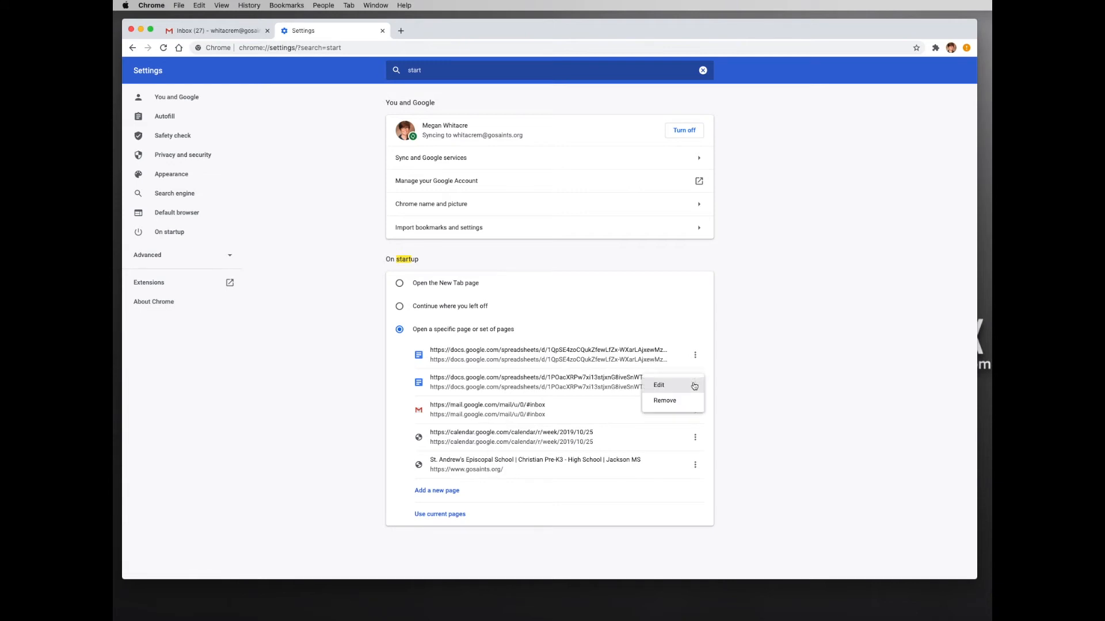
pyautogui.click(665, 401)
pyautogui.click(695, 355)
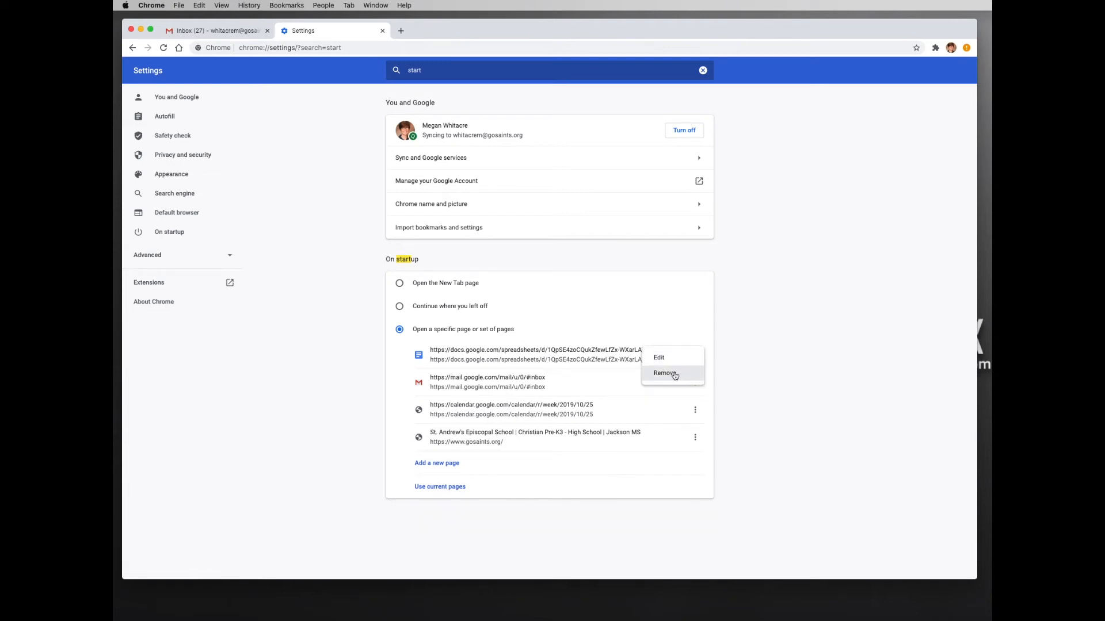
pyautogui.click(665, 373)
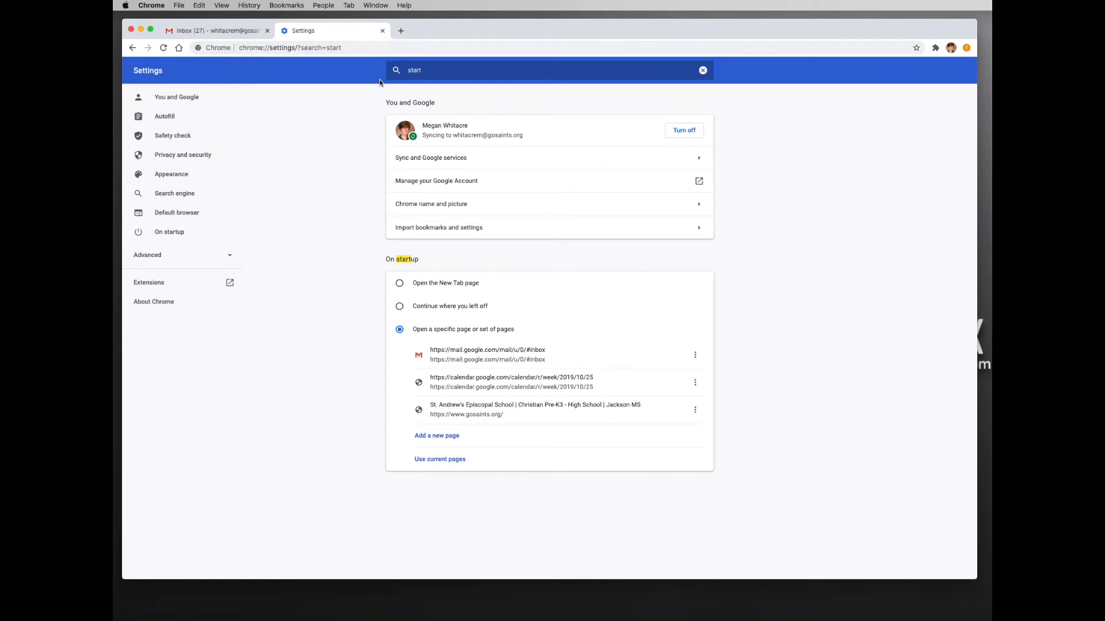
# - Close the Settings tab and the work profile's browser window
pyautogui.click(382, 31)
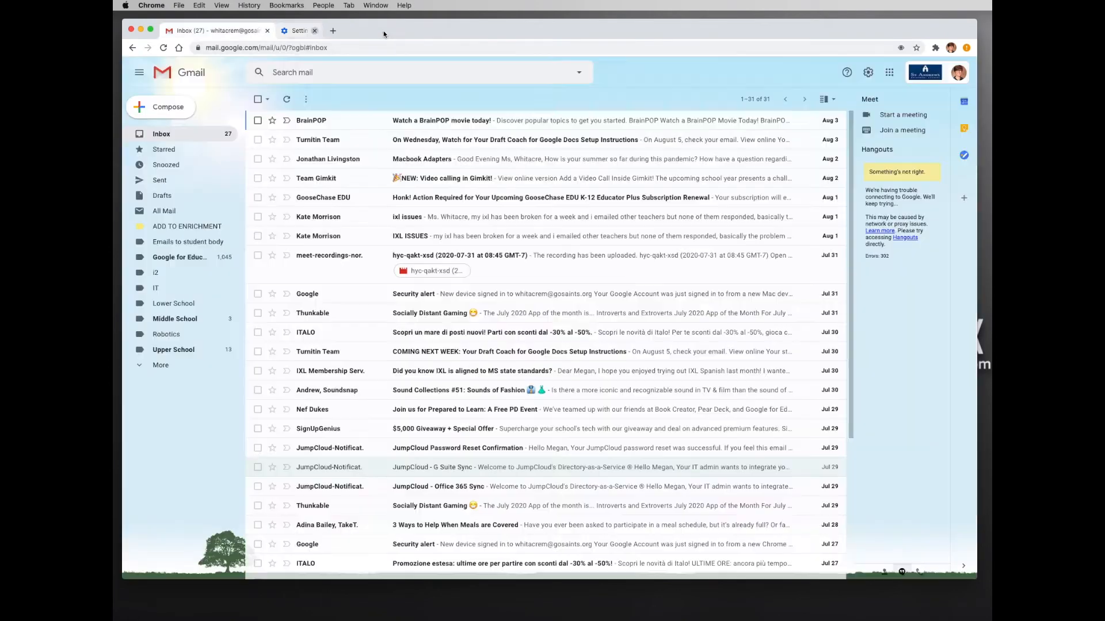
pyautogui.click(131, 29)
# - Open a new browser window, move it fully into view, and accept the new permissions for the InsertLearning extension
pyautogui.click(175, 6)
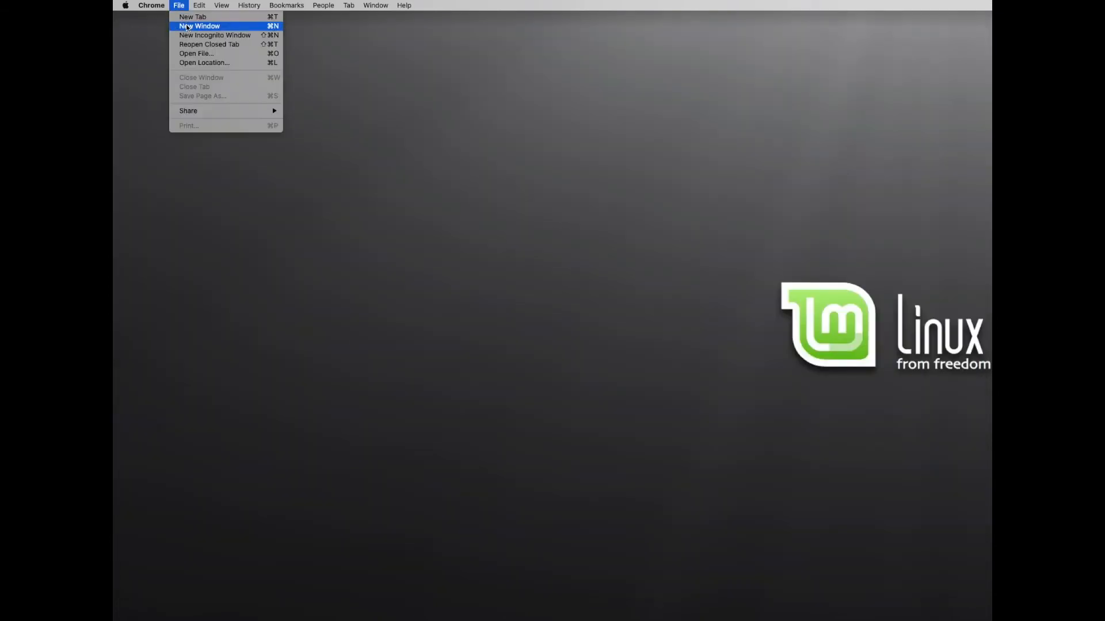
pyautogui.click(188, 27)
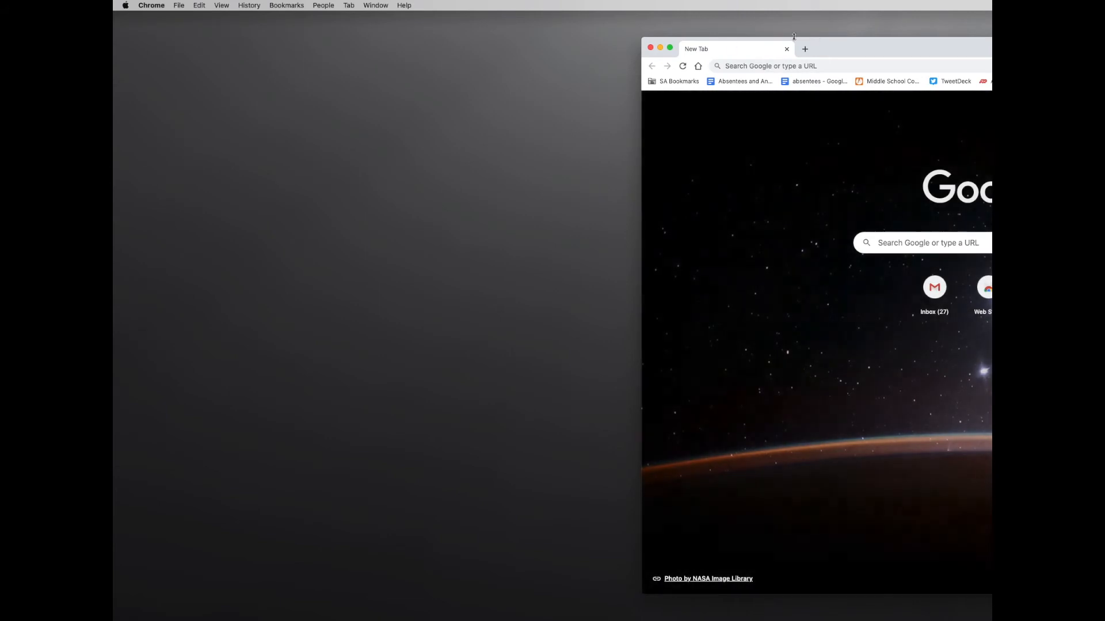
pyautogui.moveTo(847, 52); pyautogui.dragTo(351, 14)
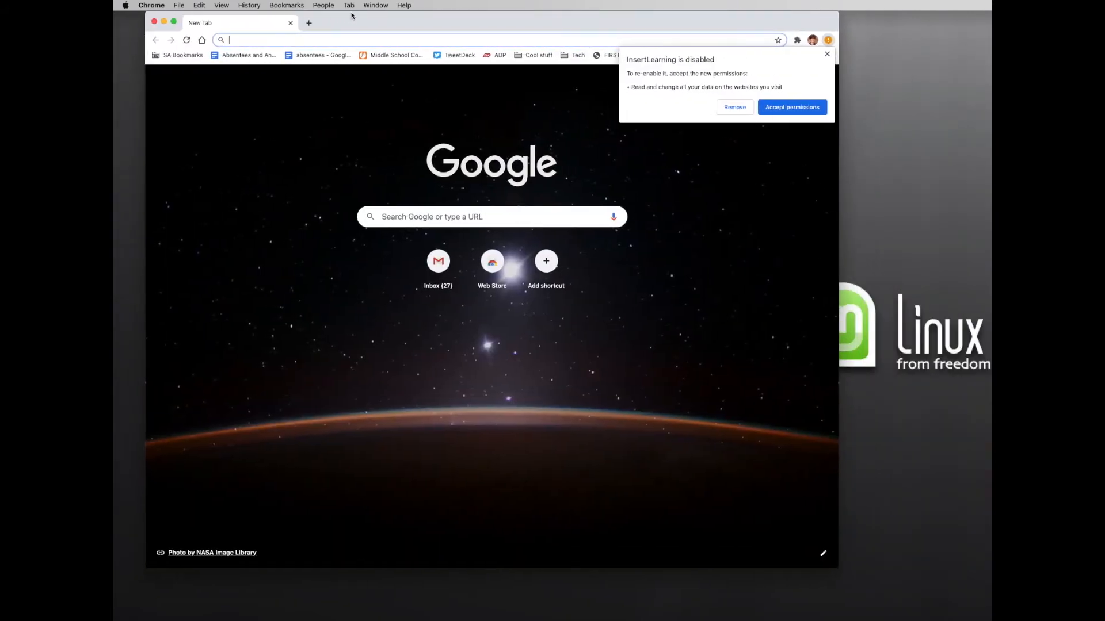
pyautogui.click(782, 110)
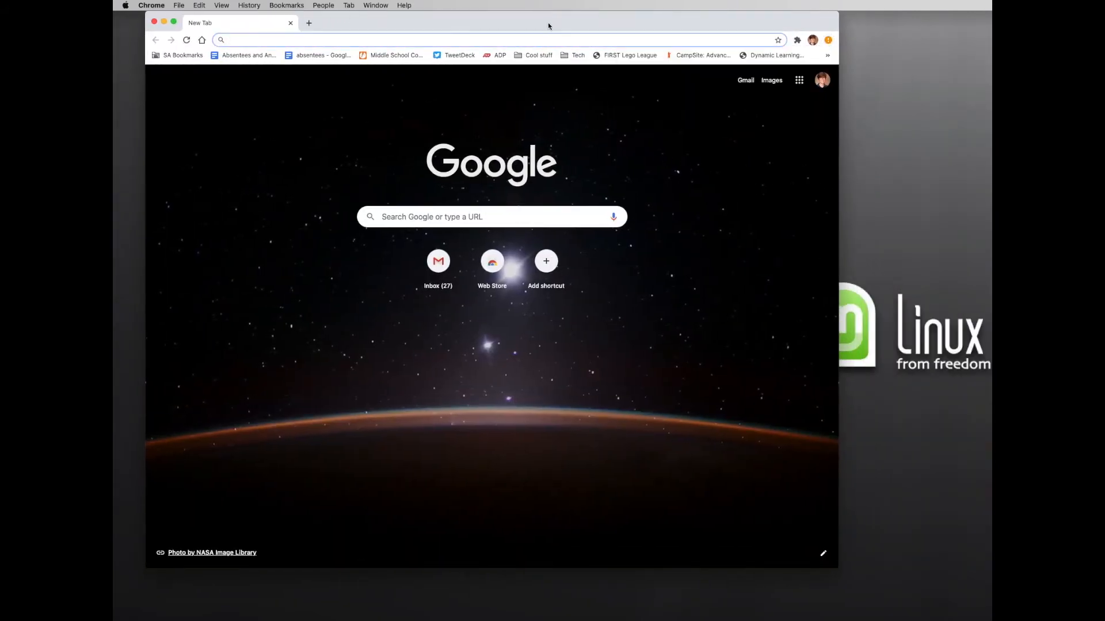
# - Close the open browser window and quit Google Chrome completely
pyautogui.click(181, 6)
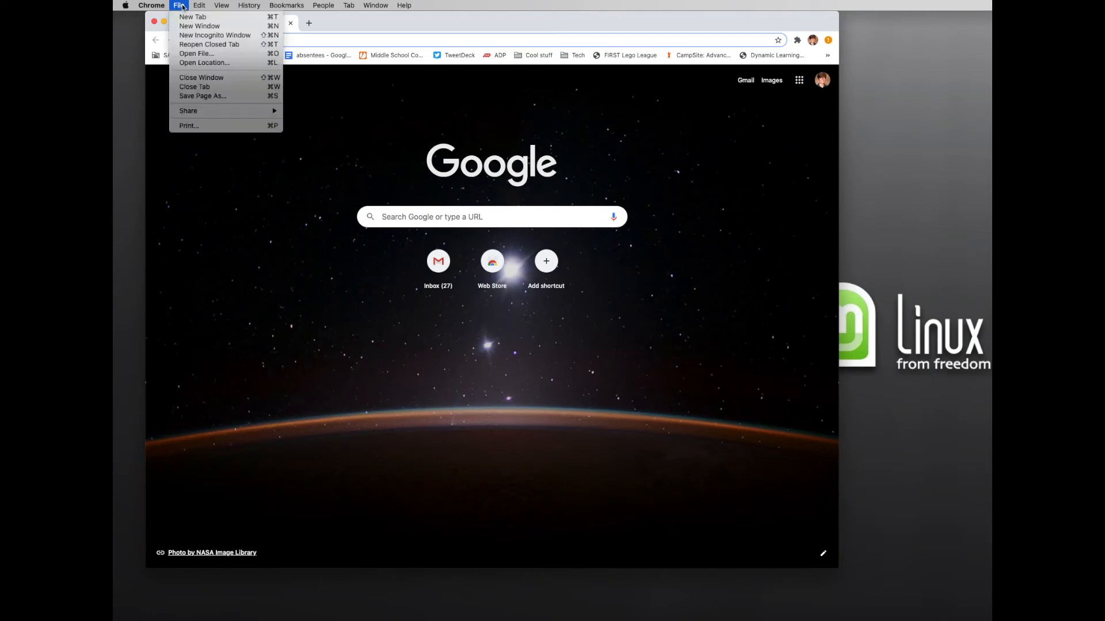
pyautogui.click(154, 20)
pyautogui.click(154, 21)
pyautogui.click(152, 5)
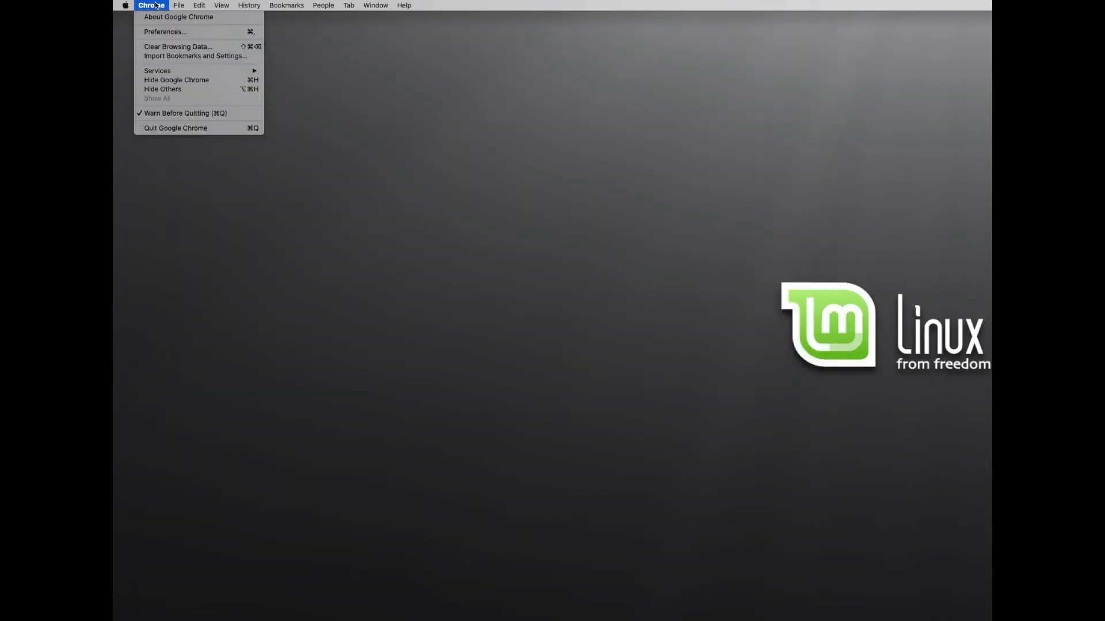
pyautogui.click(164, 129)
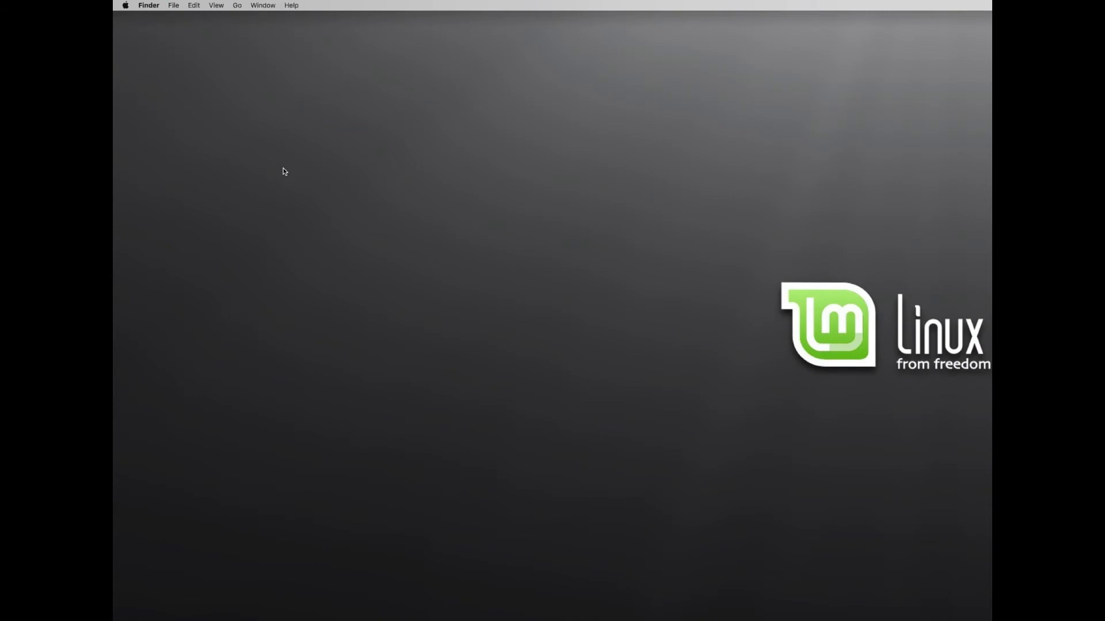
# - Relaunch Google Chrome with the work profile and accept the new permissions for the LastPass: Free Password Manager extension
pyautogui.press('super+space')
pyautogui.write('chrom')
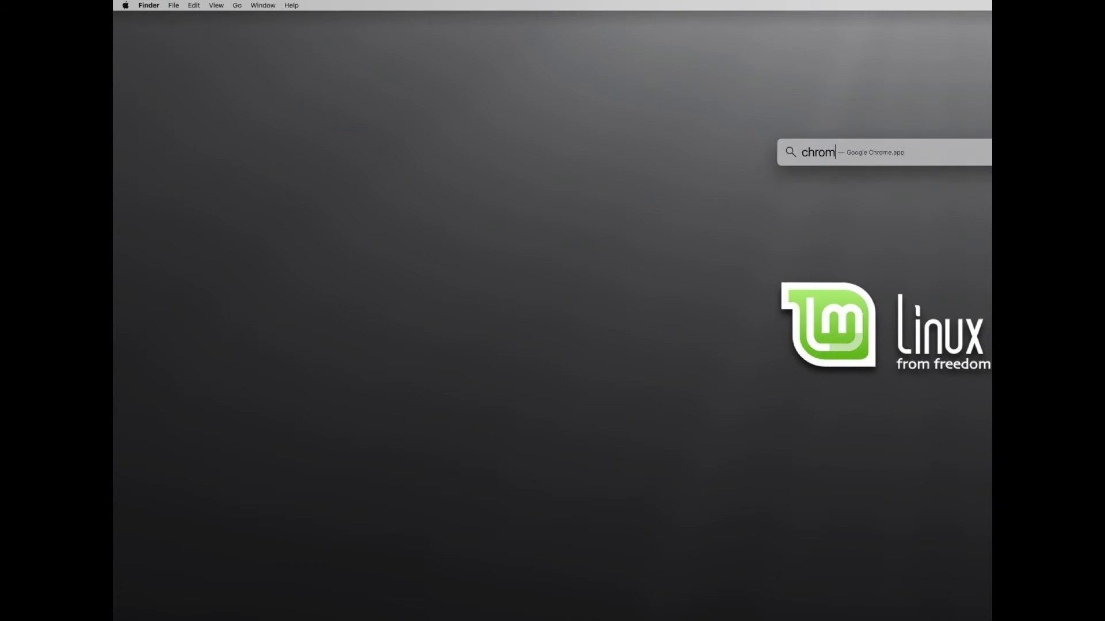
pyautogui.press('Return')
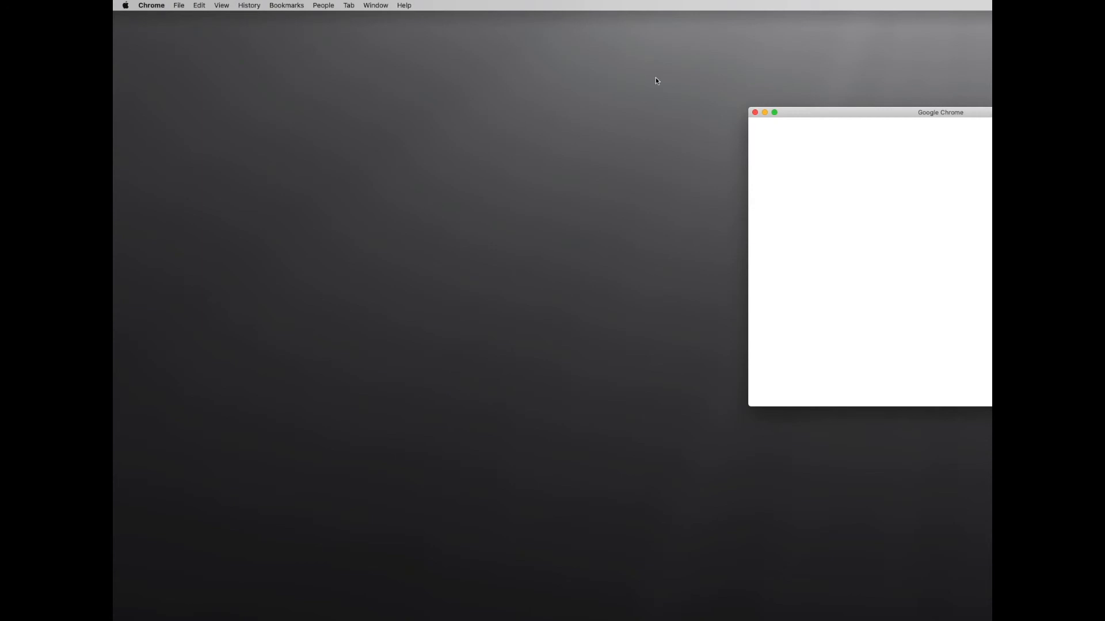
pyautogui.click(799, 191)
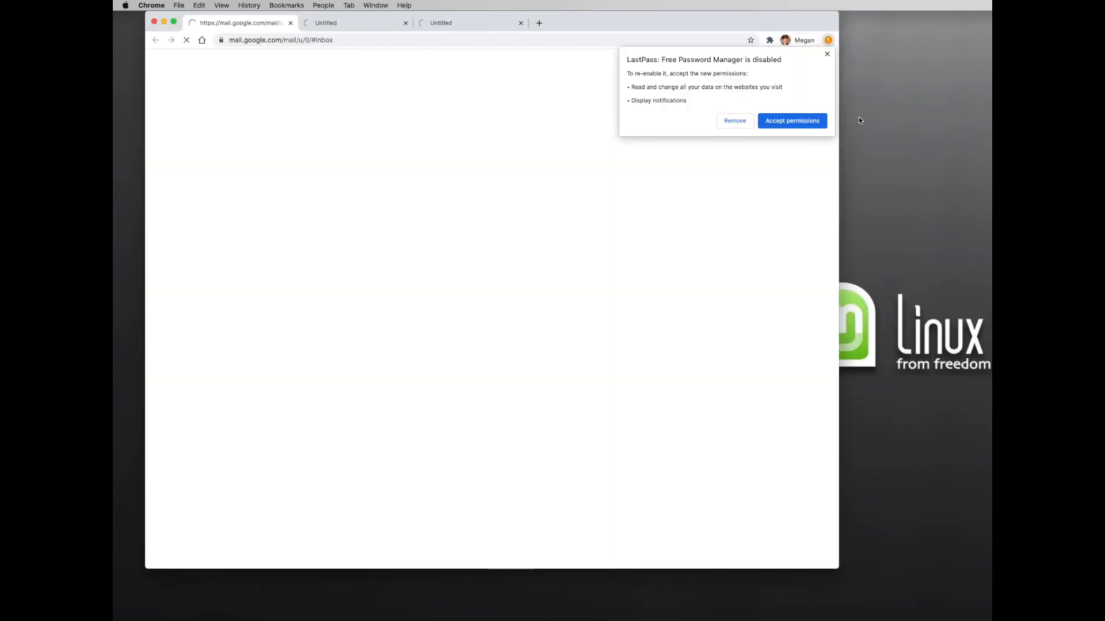
pyautogui.click(800, 122)
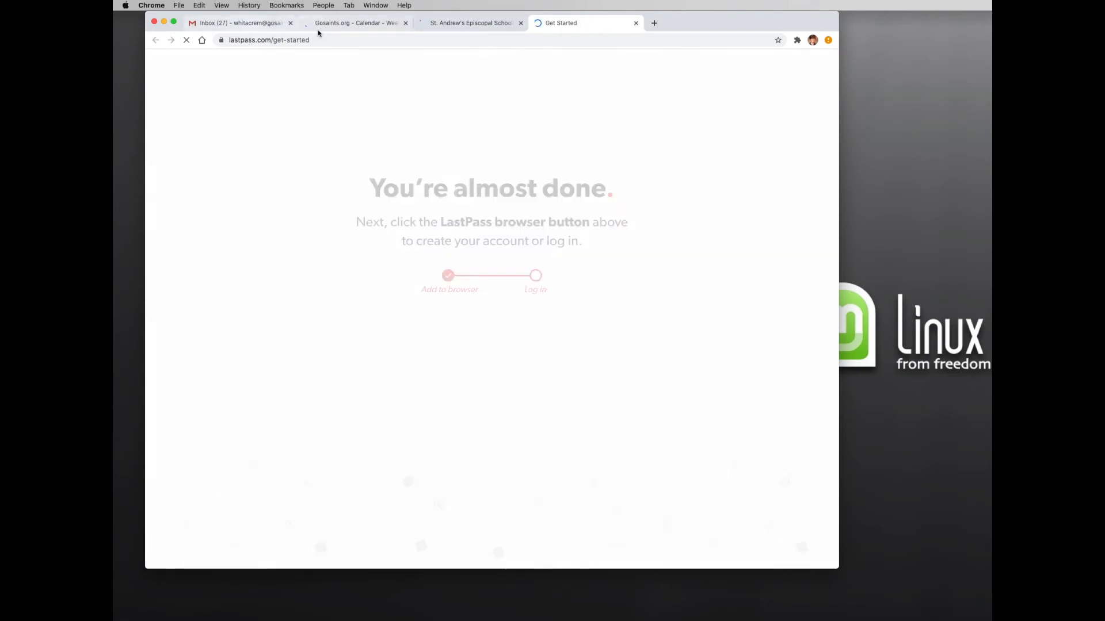
# - Show the St. Andrew's Episcopal School startup page and close the LastPass Get Started tab
pyautogui.click(473, 23)
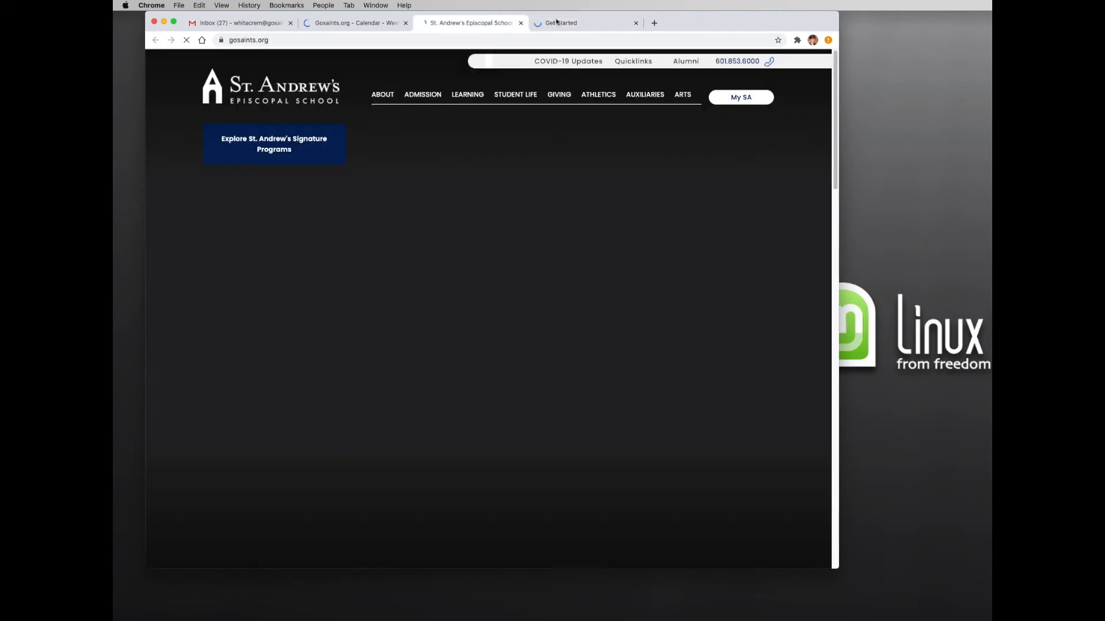
pyautogui.click(636, 24)
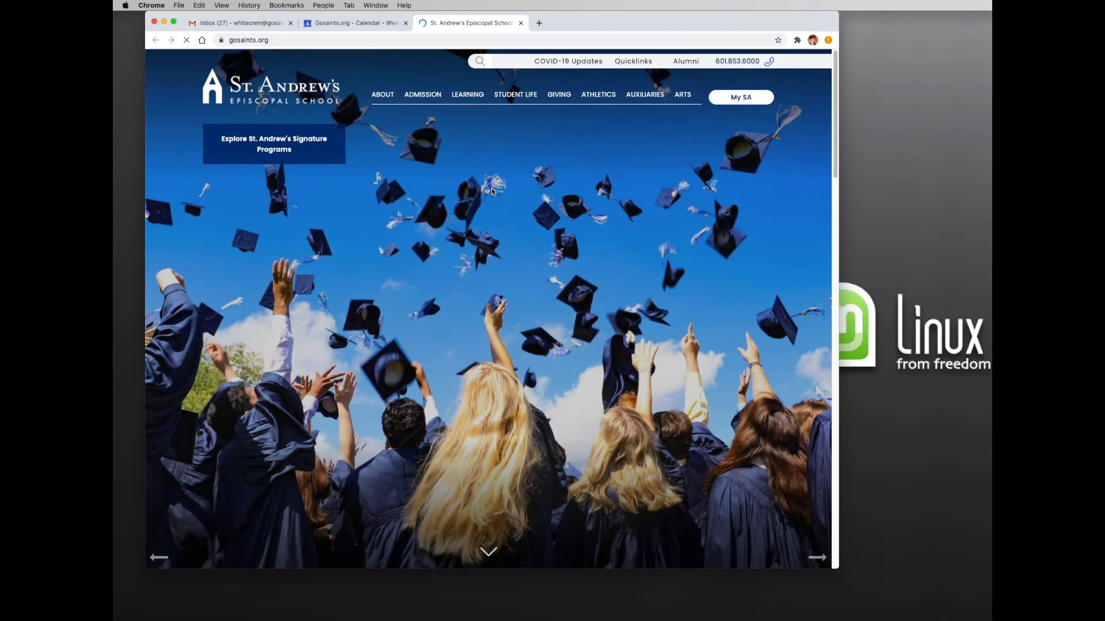
pyautogui.moveTo(643, 20); pyautogui.dragTo(675, 26)
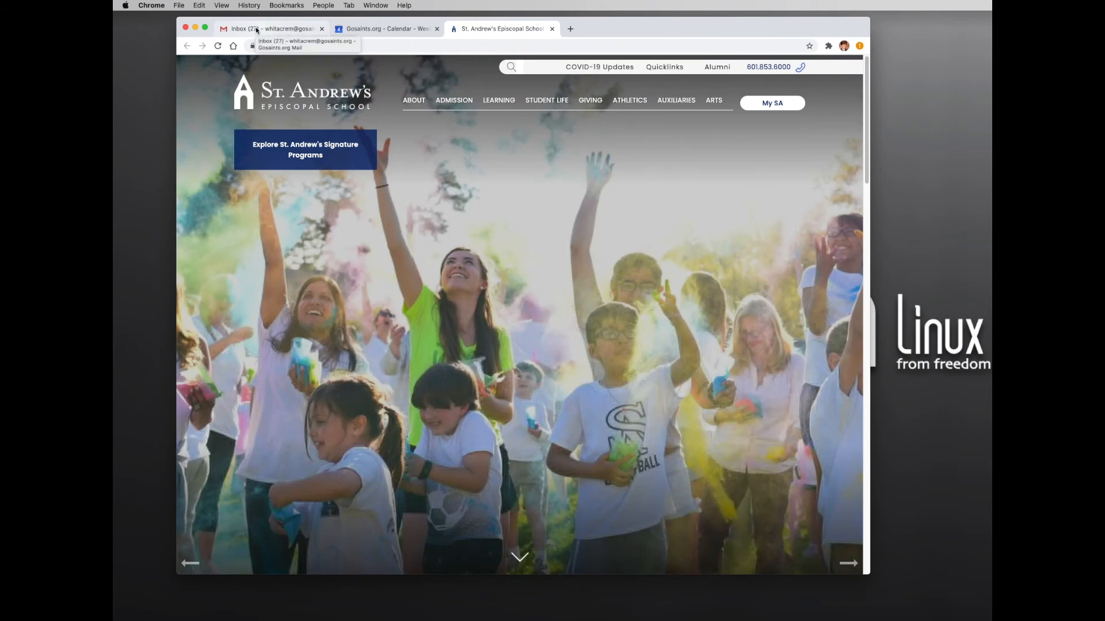
# - Switch to the Gmail inbox and set its display density to Comfortable in the quick settings
pyautogui.click(257, 29)
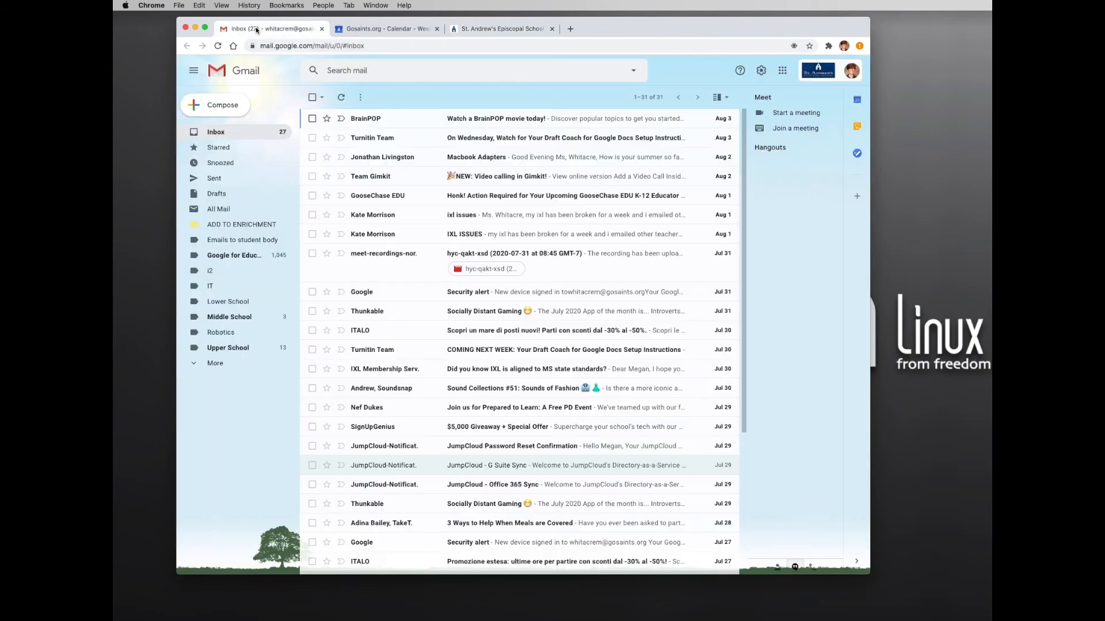
pyautogui.click(760, 72)
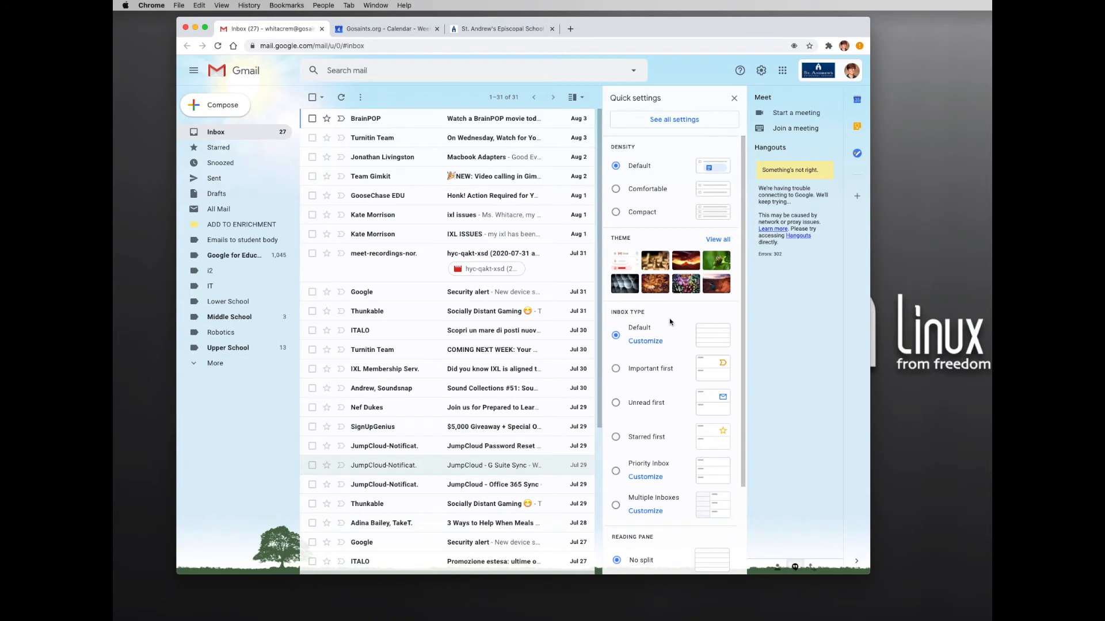
pyautogui.click(616, 190)
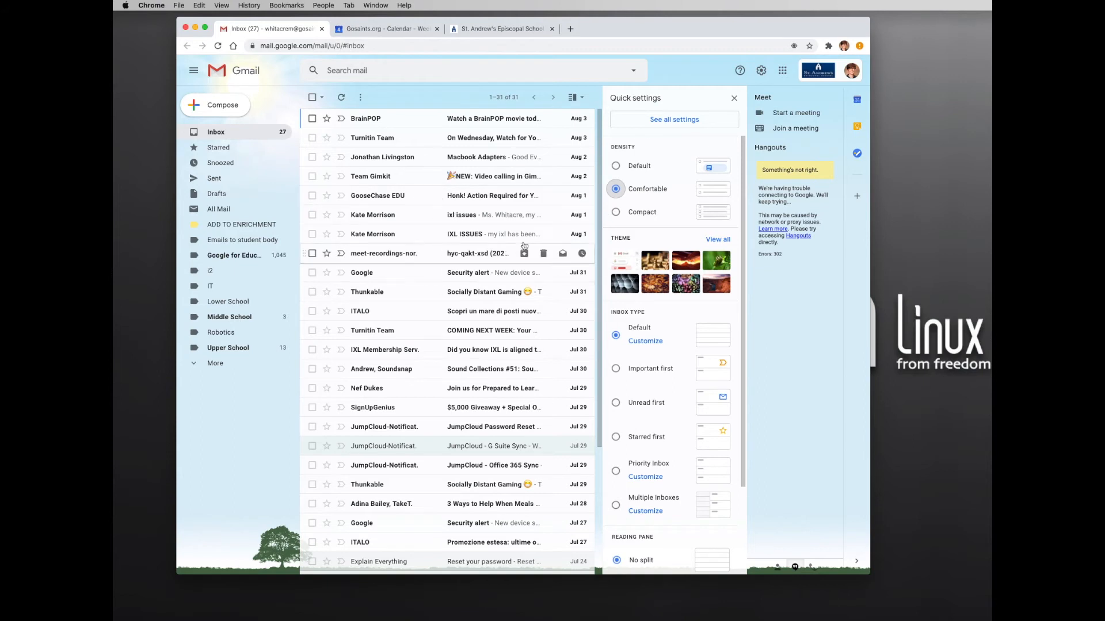
# - Examine the category tabs offered for the Default inbox type and close the dialog without saving
pyautogui.scroll(-1, 688, 318)
pyautogui.scroll(-5, 688, 318)
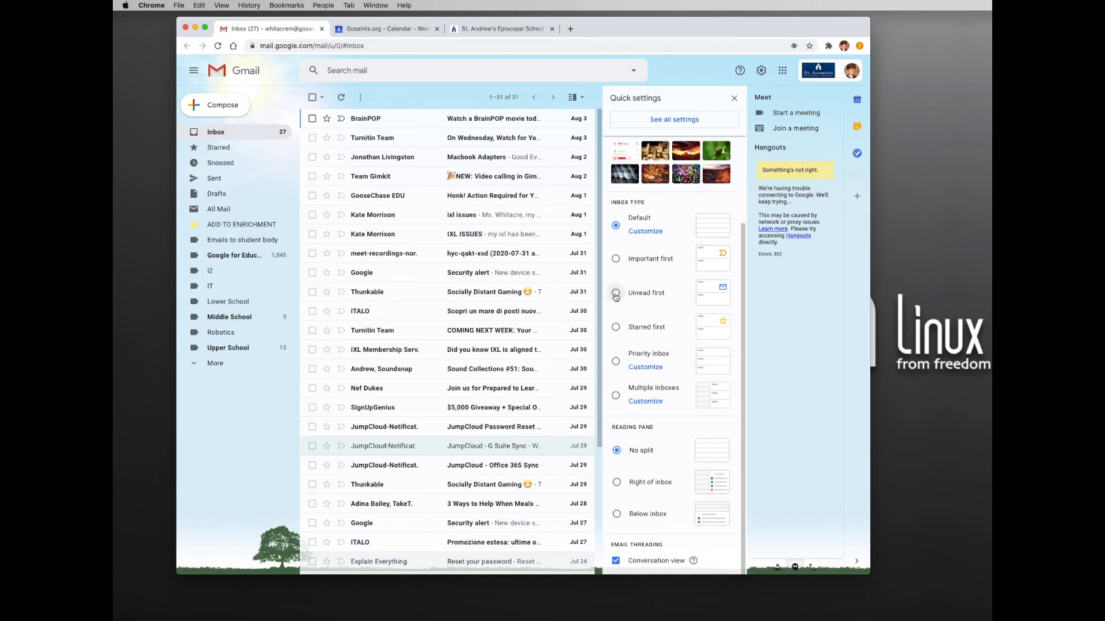
pyautogui.click(655, 233)
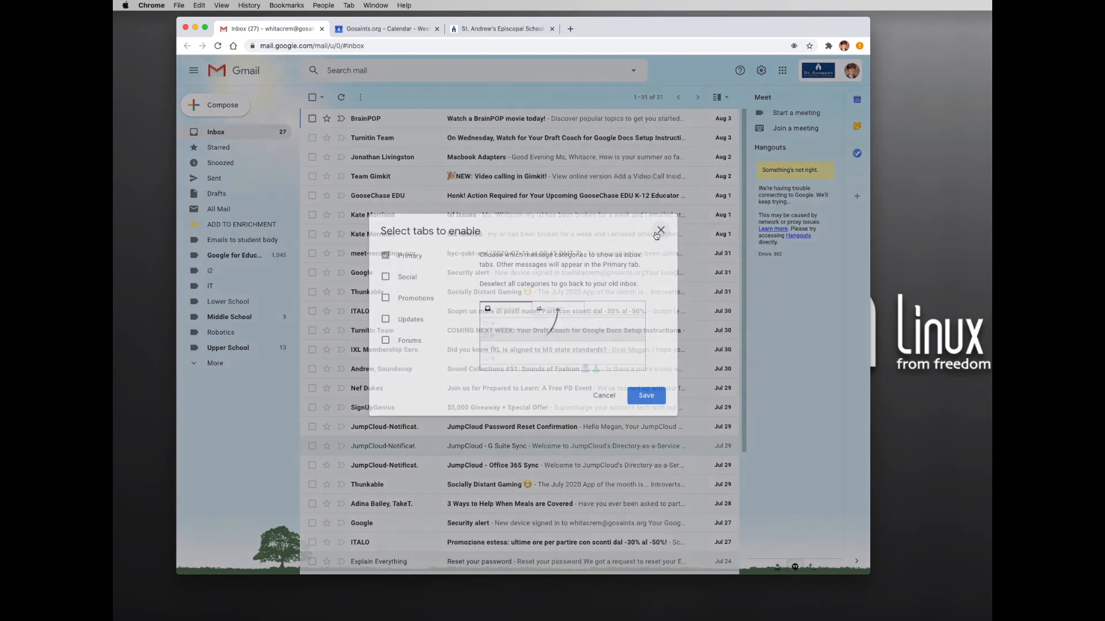
pyautogui.moveTo(412, 254)
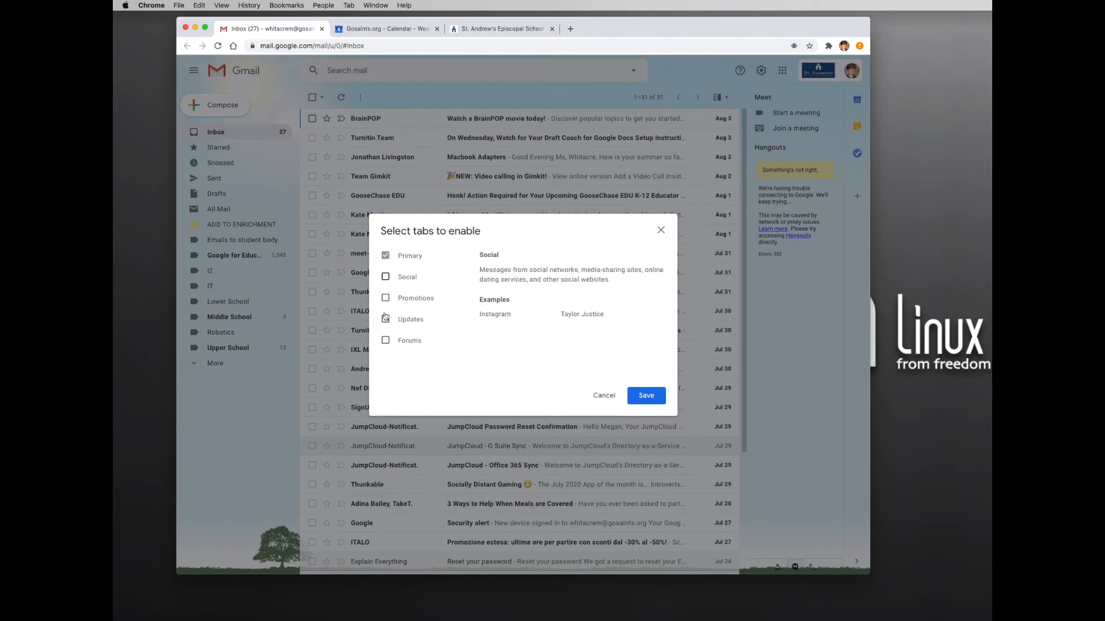
pyautogui.click(660, 230)
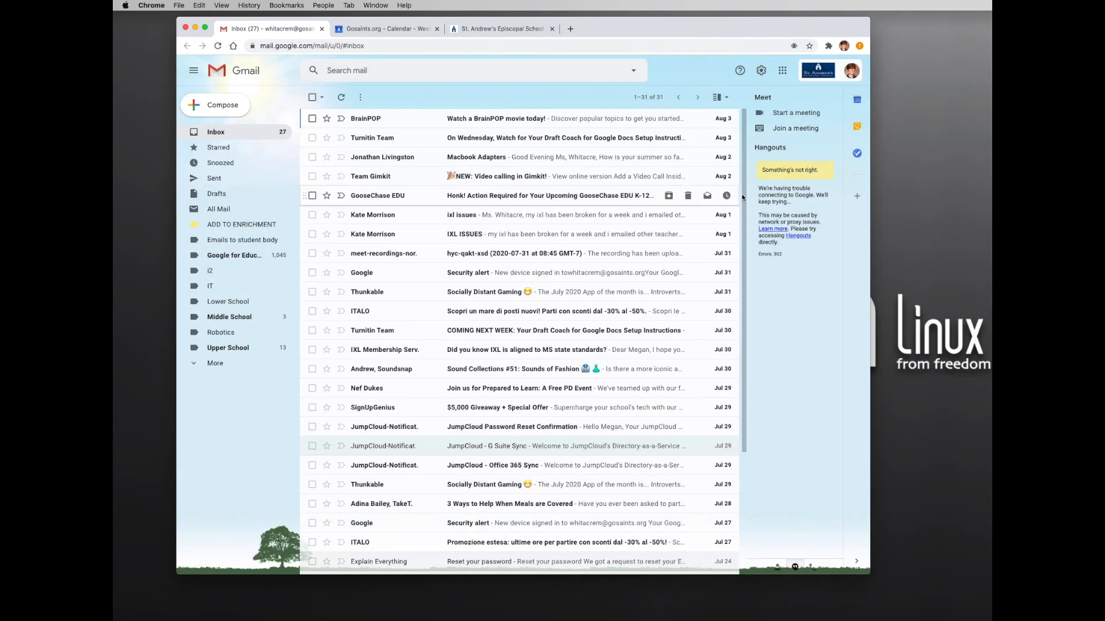
pyautogui.click(758, 71)
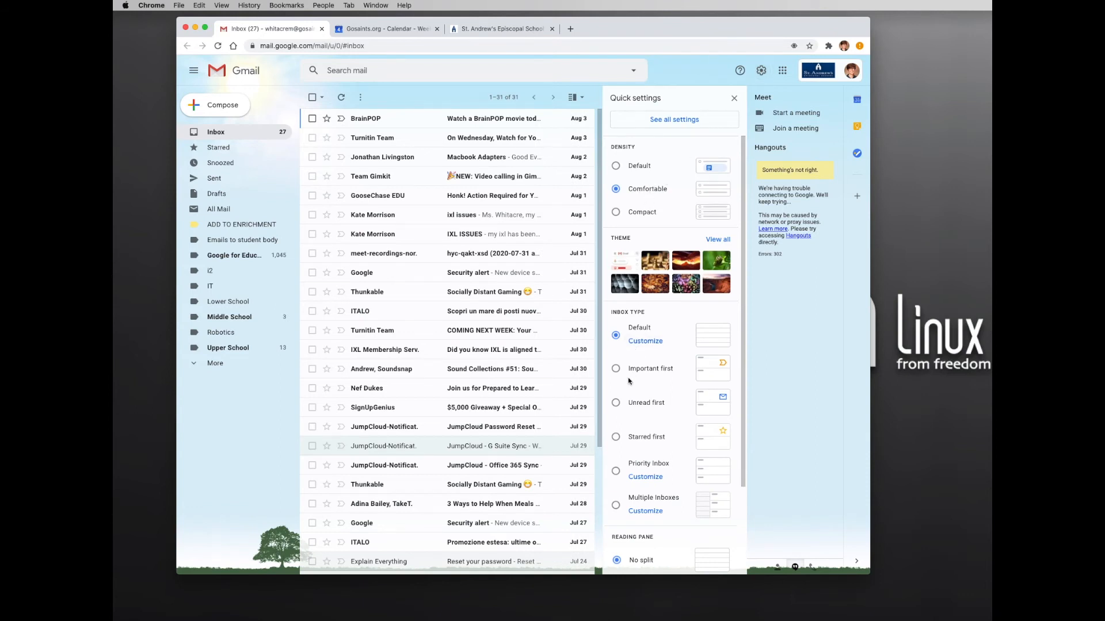
pyautogui.click(622, 410)
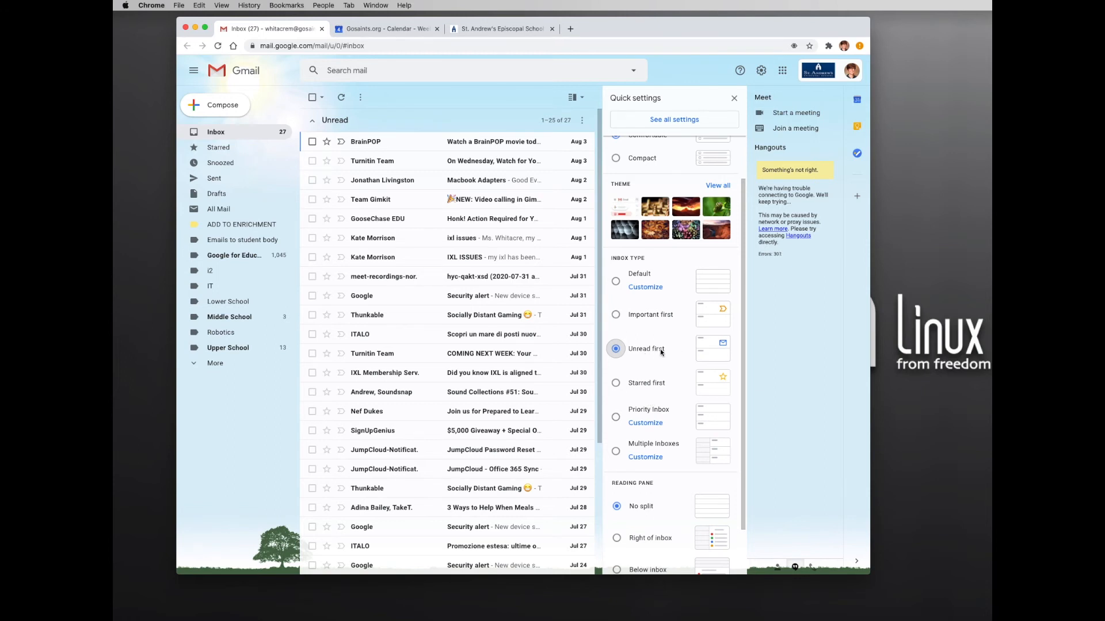
pyautogui.scroll(-2, 661, 352)
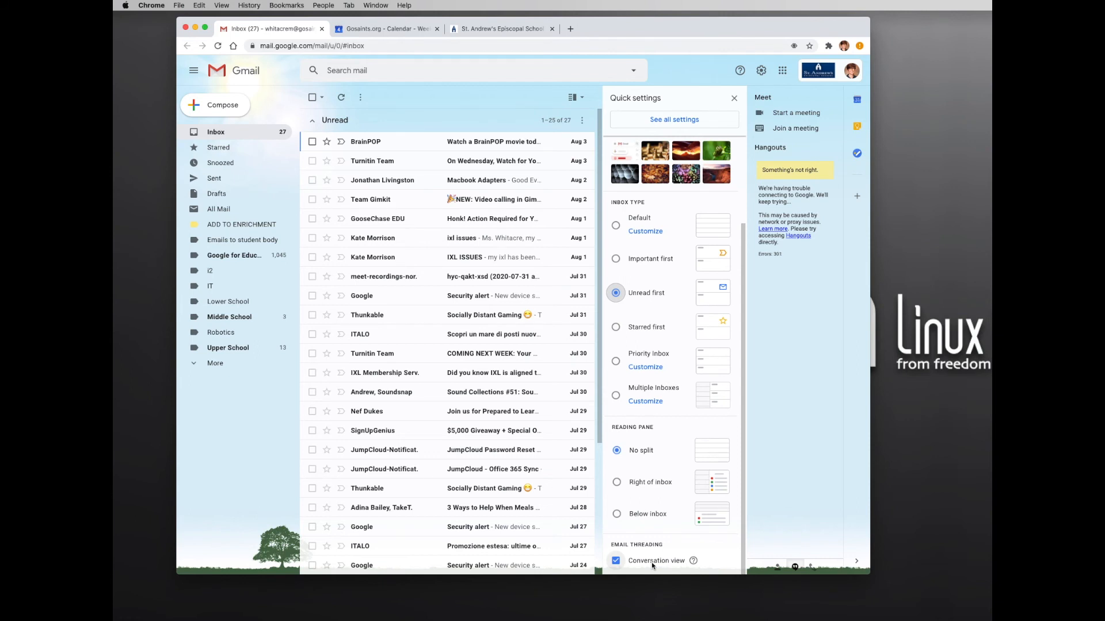
pyautogui.click(651, 561)
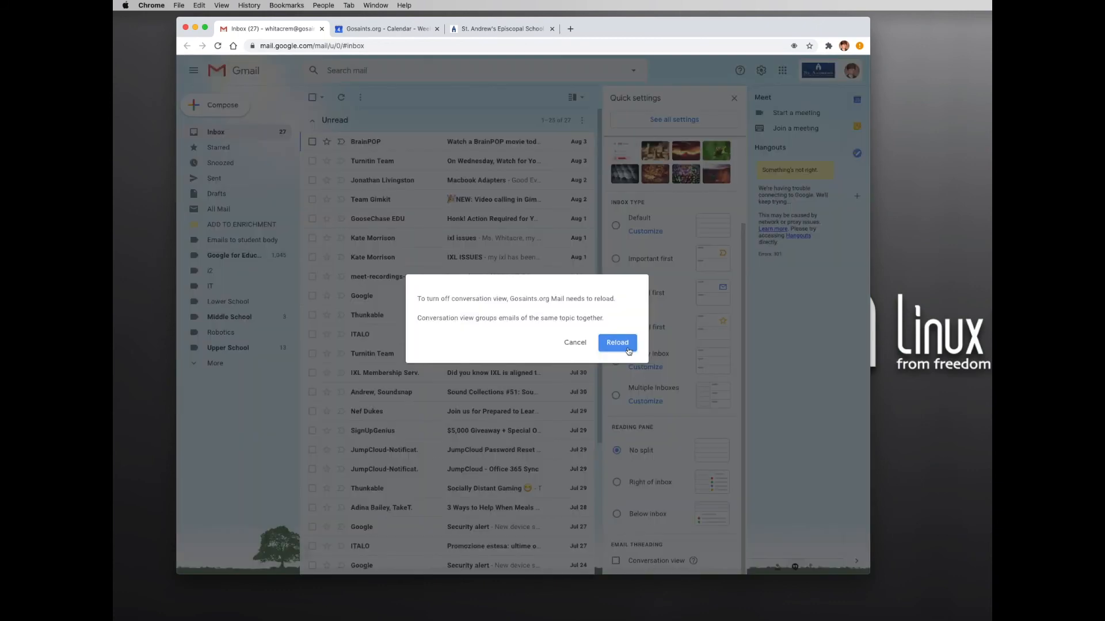
pyautogui.click(617, 343)
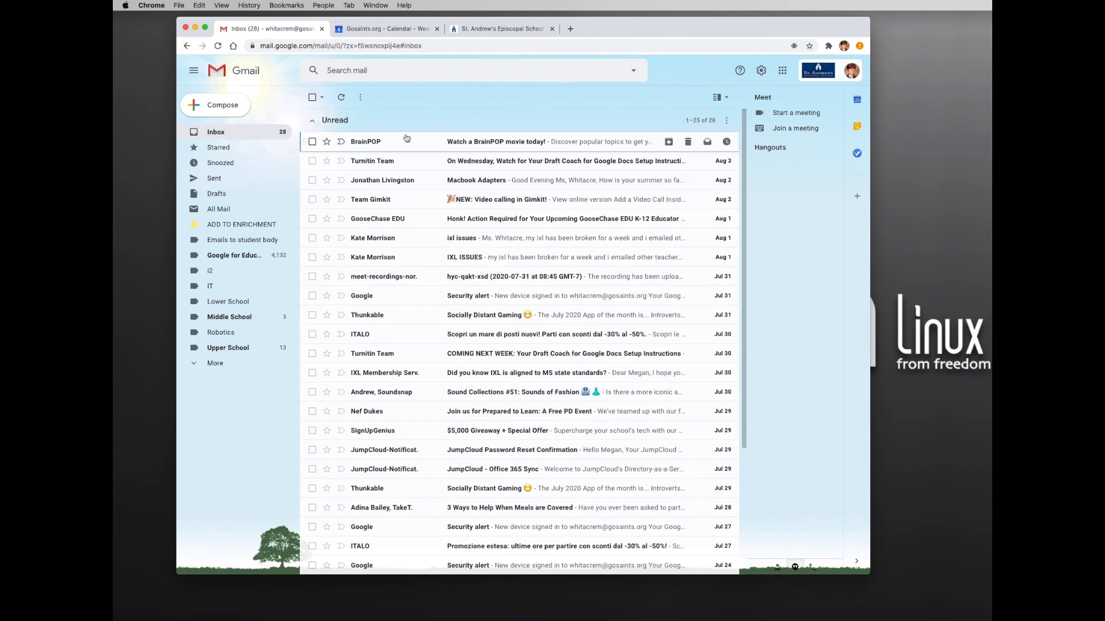
# - Change the calendar's time zone to (GMT-05:00) Central Time - Chicago and switch to the school website's tab
pyautogui.click(395, 33)
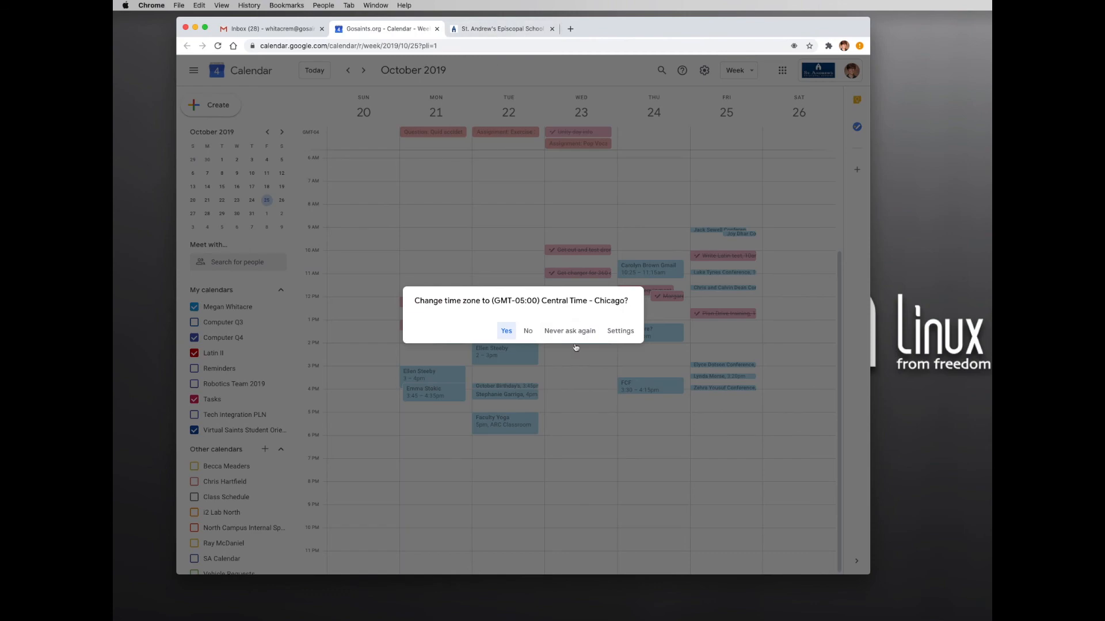
pyautogui.click(506, 331)
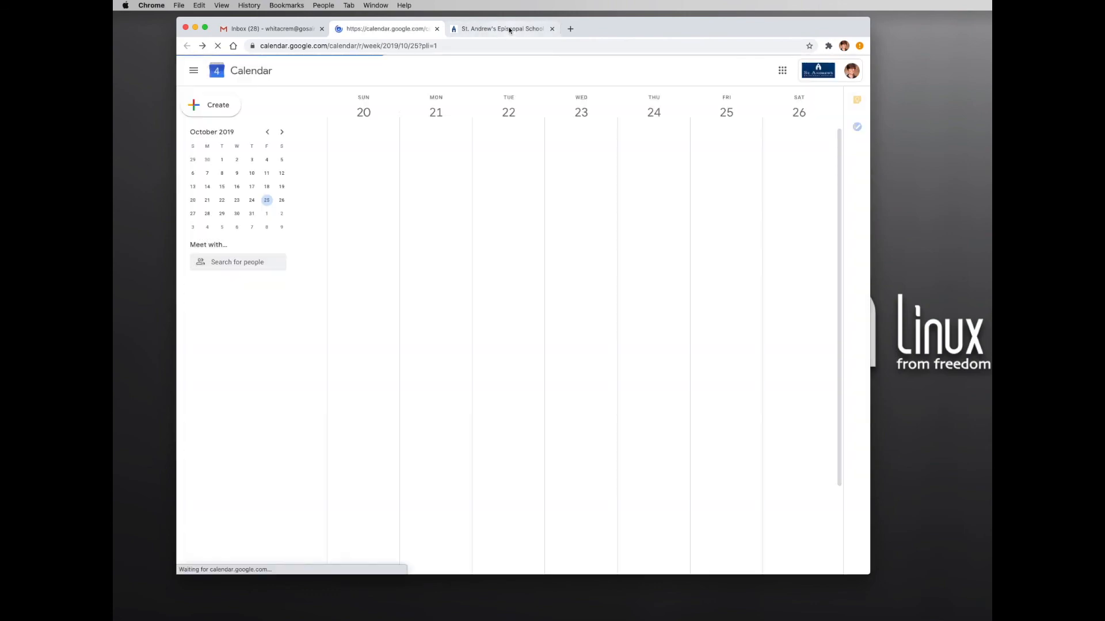
pyautogui.click(509, 30)
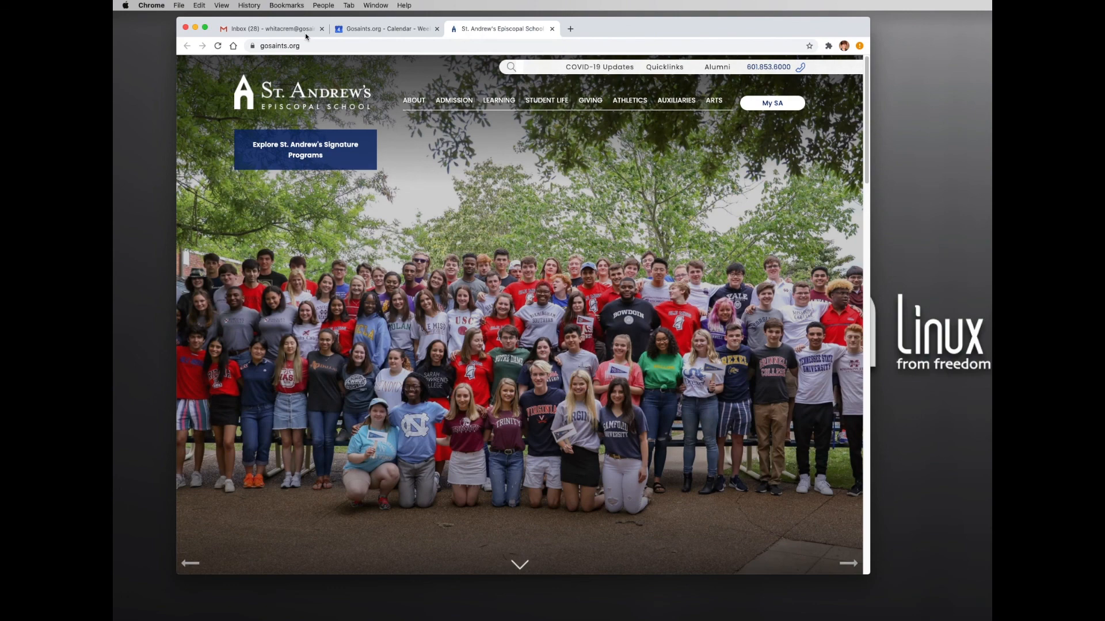
# - Return to the Gmail inbox, choose the Eggplant theme from the full theme gallery and save it
pyautogui.click(269, 29)
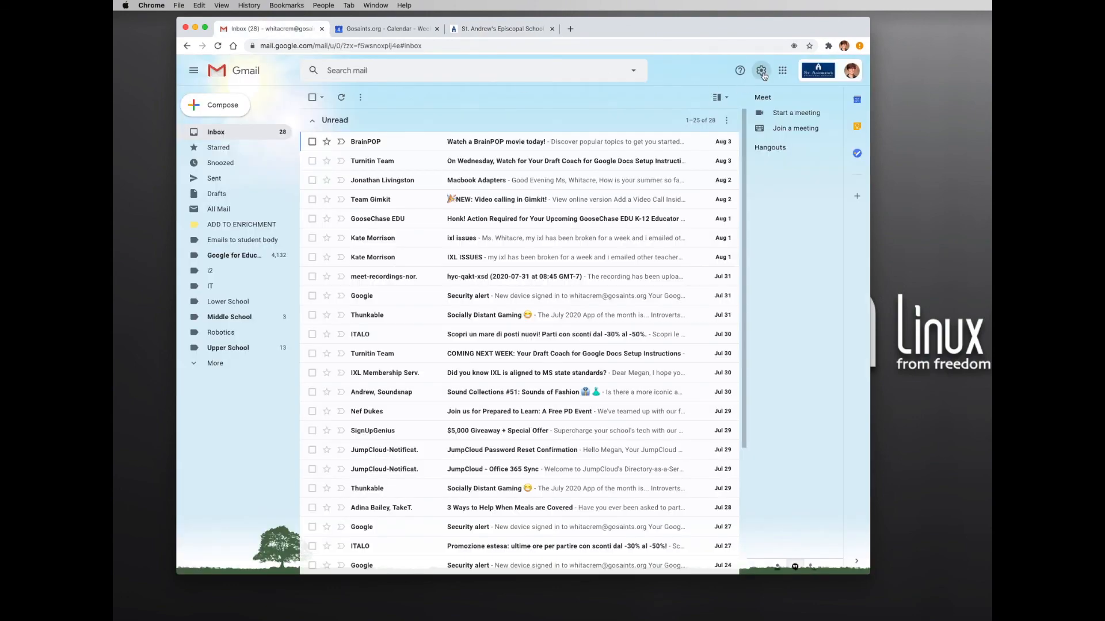
pyautogui.click(760, 70)
pyautogui.scroll(-2, 723, 421)
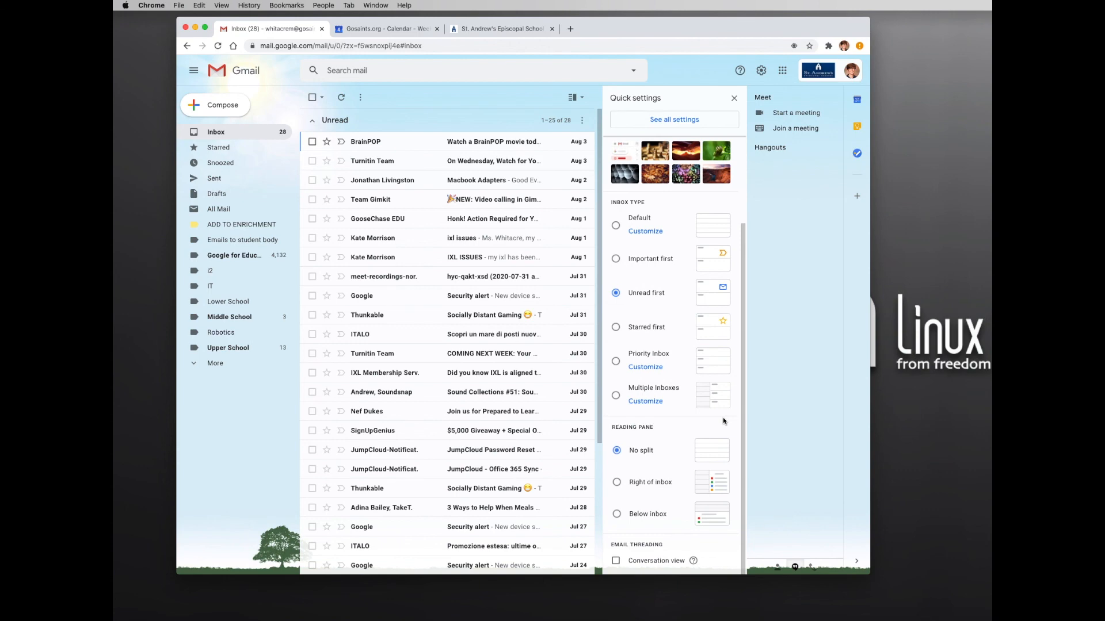
pyautogui.scroll(2, 689, 429)
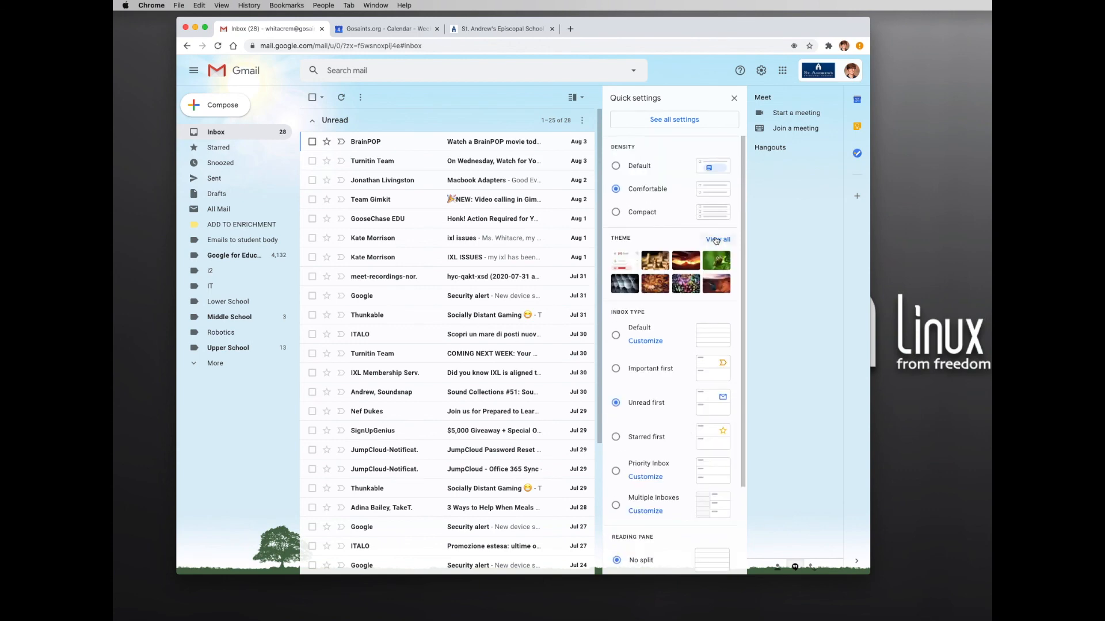
pyautogui.click(718, 241)
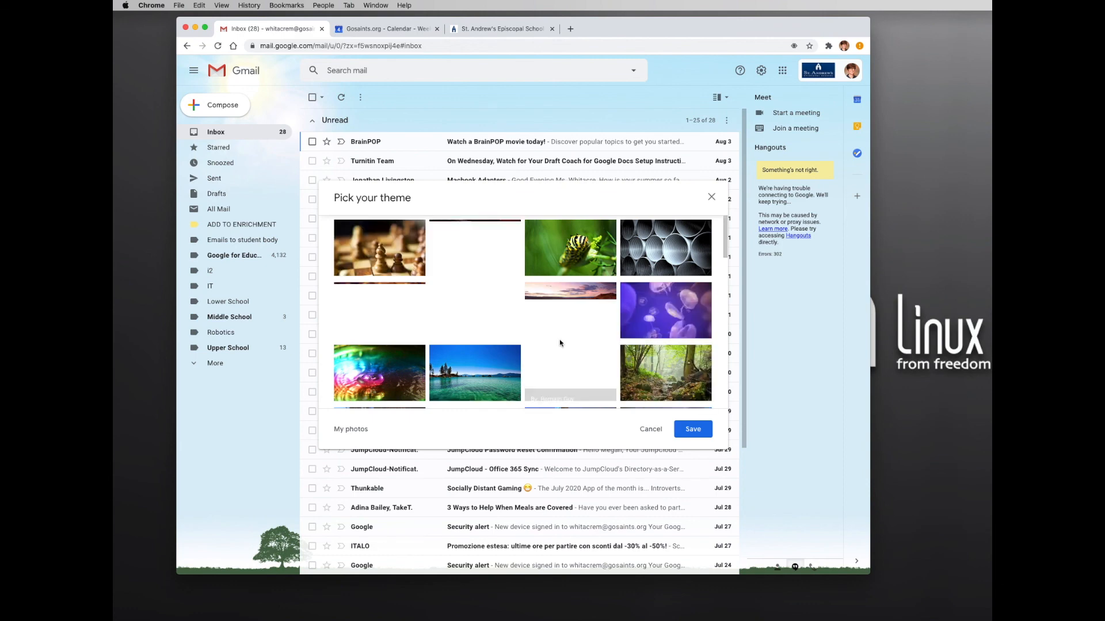
pyautogui.scroll(-10, 568, 338)
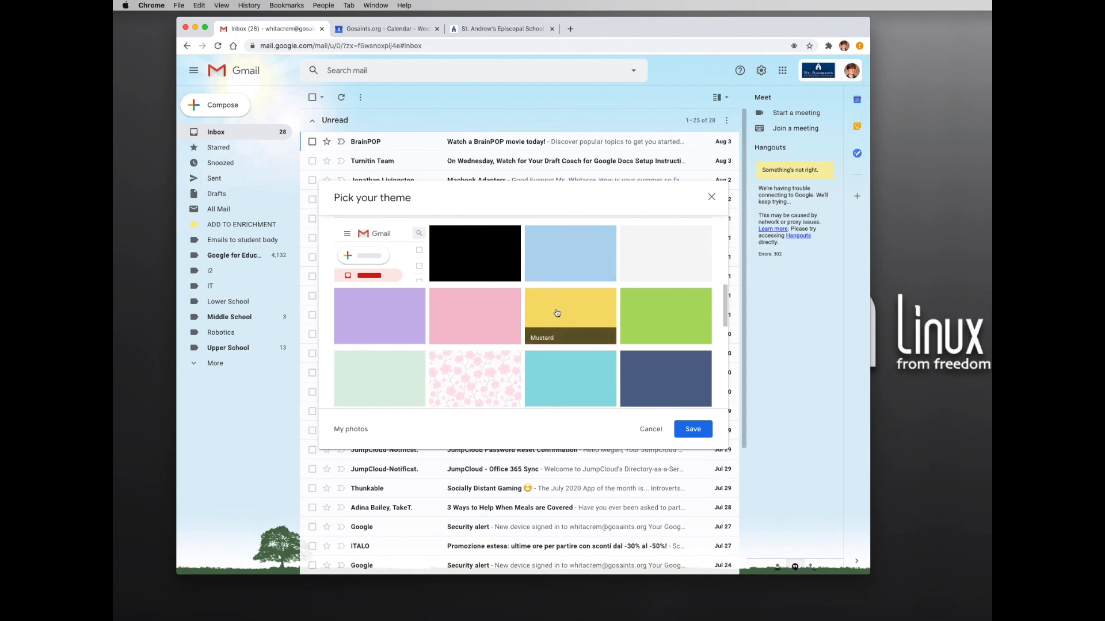
pyautogui.scroll(1, 610, 309)
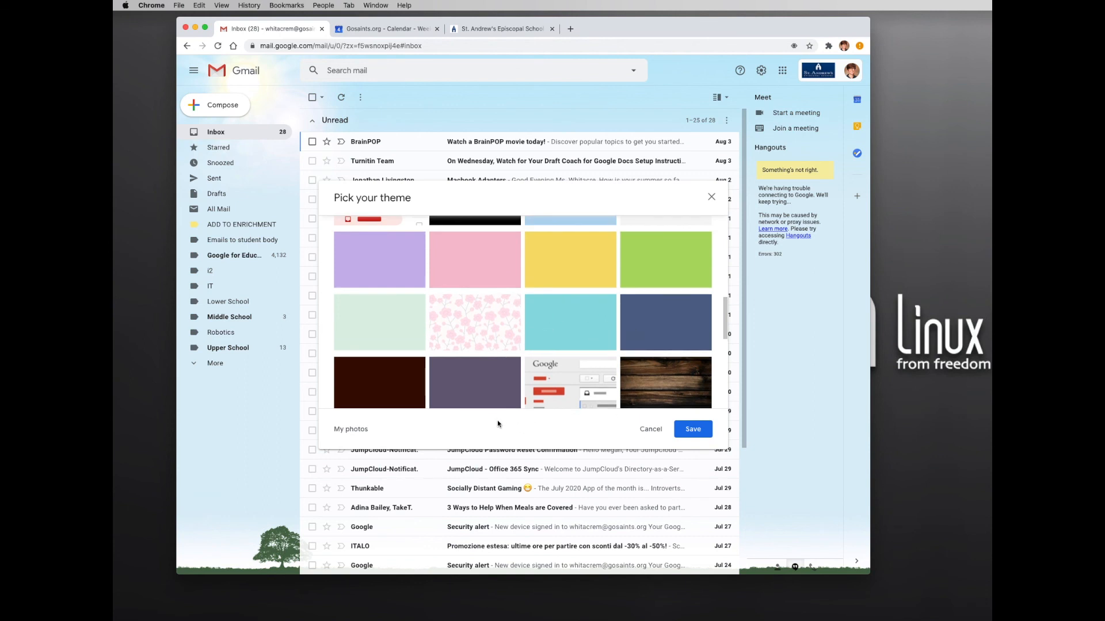
pyautogui.click(502, 376)
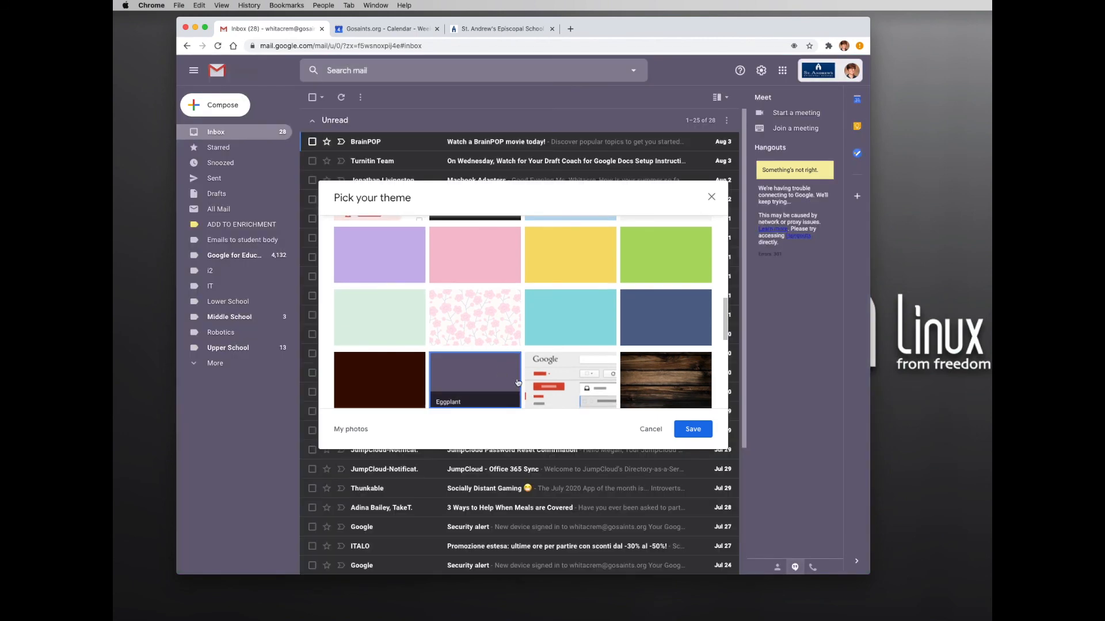
pyautogui.click(692, 429)
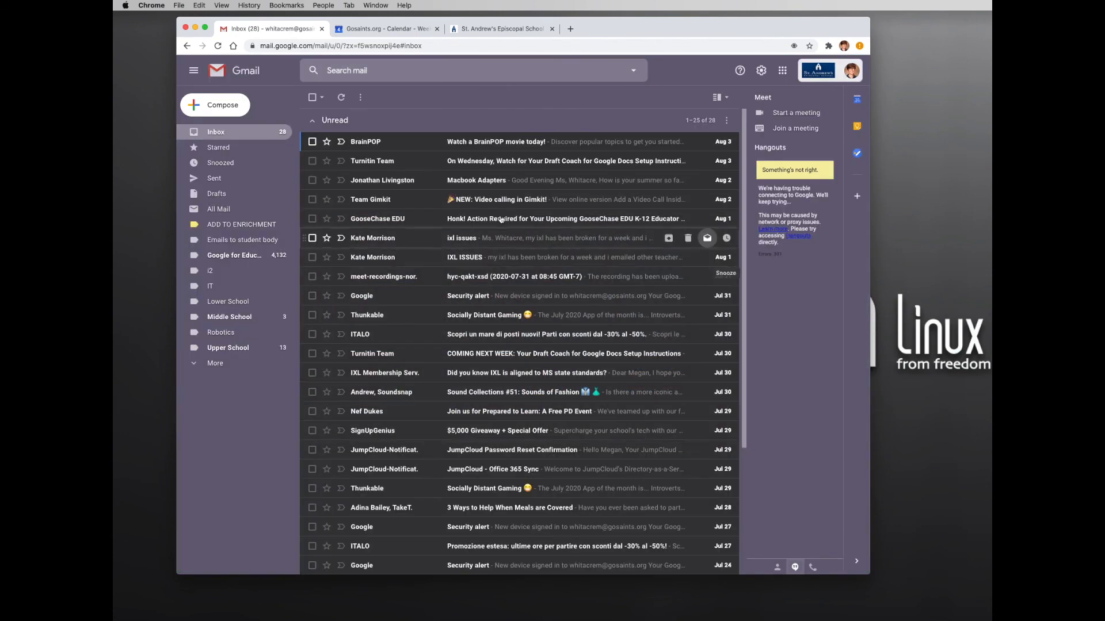